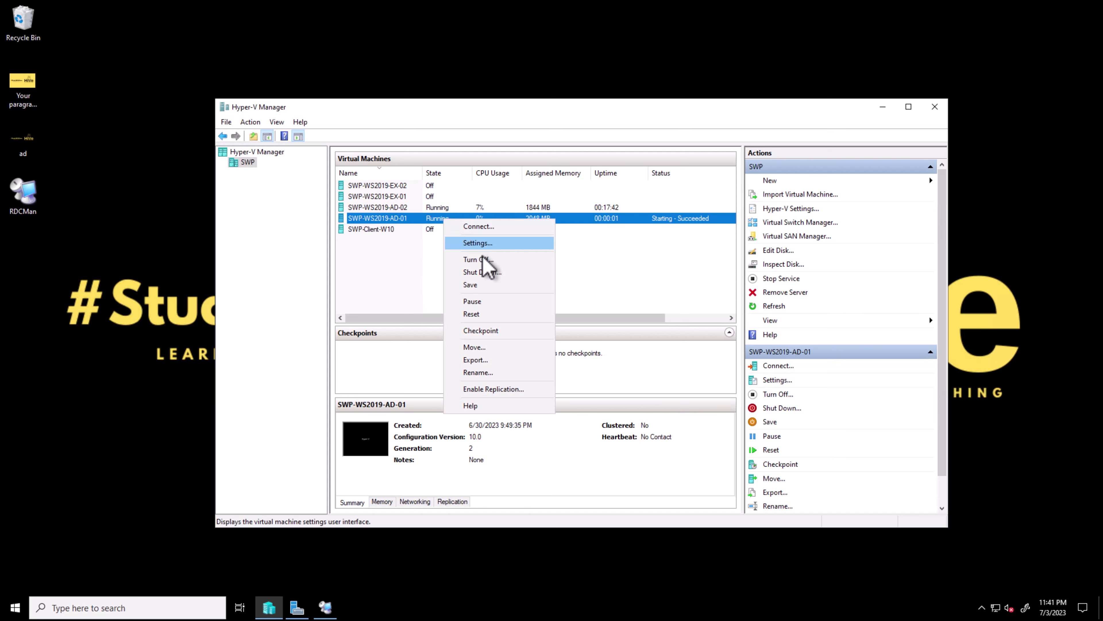
Open a Virtual Machine Connection window to the running SWP-WS2019-AD-01 VM
{"action": "left_click", "coordinate": [492, 226]}
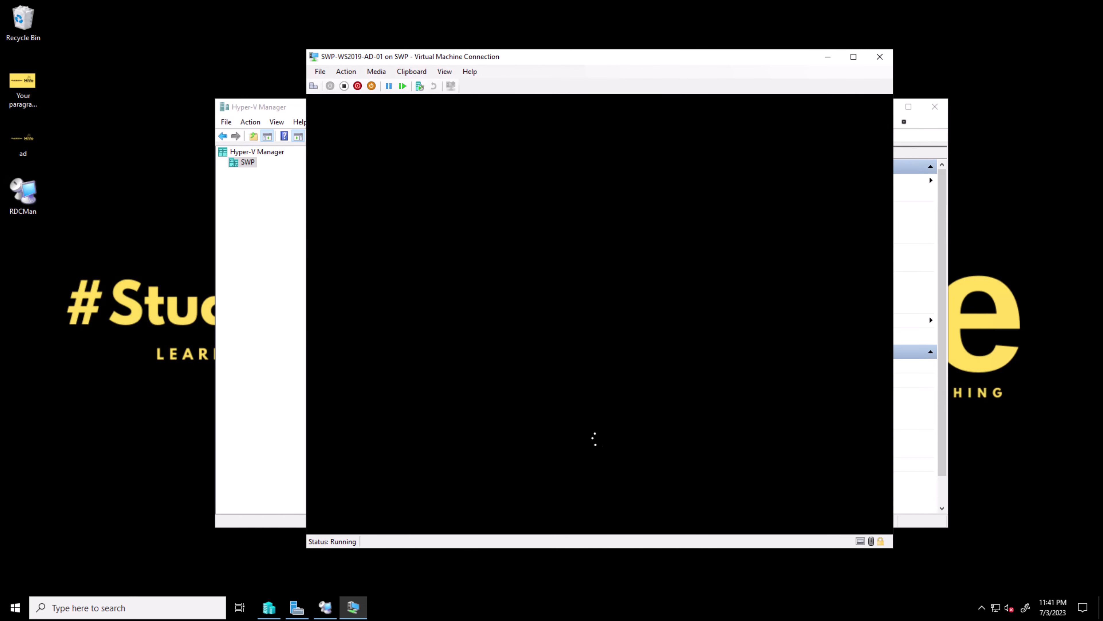
Minimize Hyper-V Manager and send Ctrl+Alt+Delete to the SWP-WS2019-AD-01 VM
{"action": "left_click", "coordinate": [898, 107]}
{"action": "left_click", "coordinate": [883, 106]}
{"action": "left_click_drag", "start_coordinate": [768, 55], "coordinate": [750, 58]}
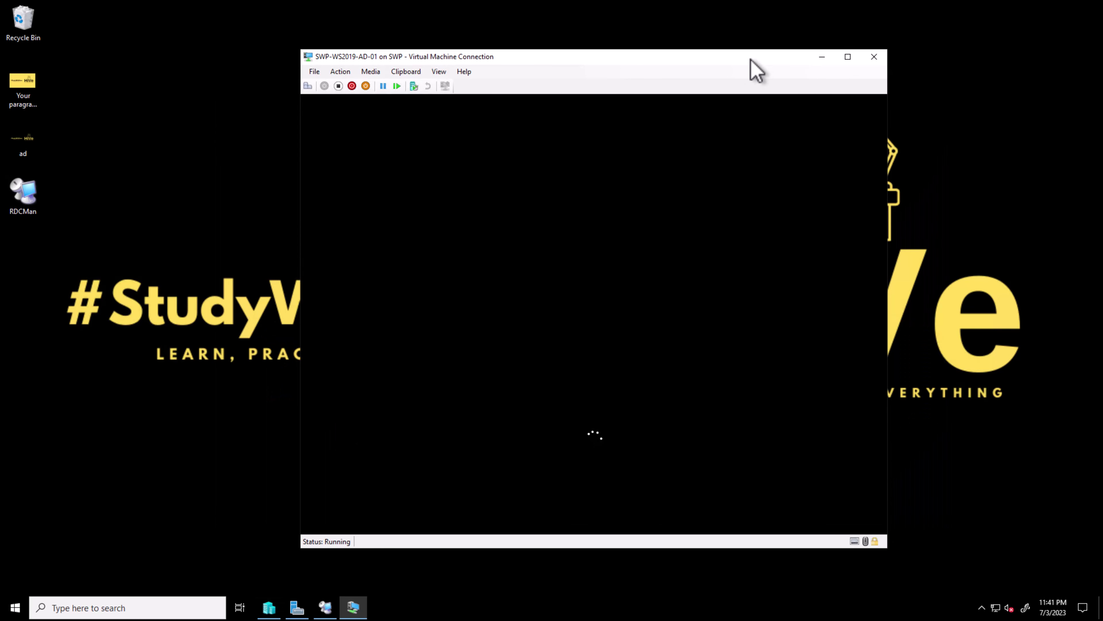
{"action": "left_click", "coordinate": [307, 86]}
Reposition the VM window, refresh the host desktop, and return to Hyper-V Manager
{"action": "left_click_drag", "start_coordinate": [609, 58], "coordinate": [574, 53]}
{"action": "right_click", "coordinate": [942, 283]}
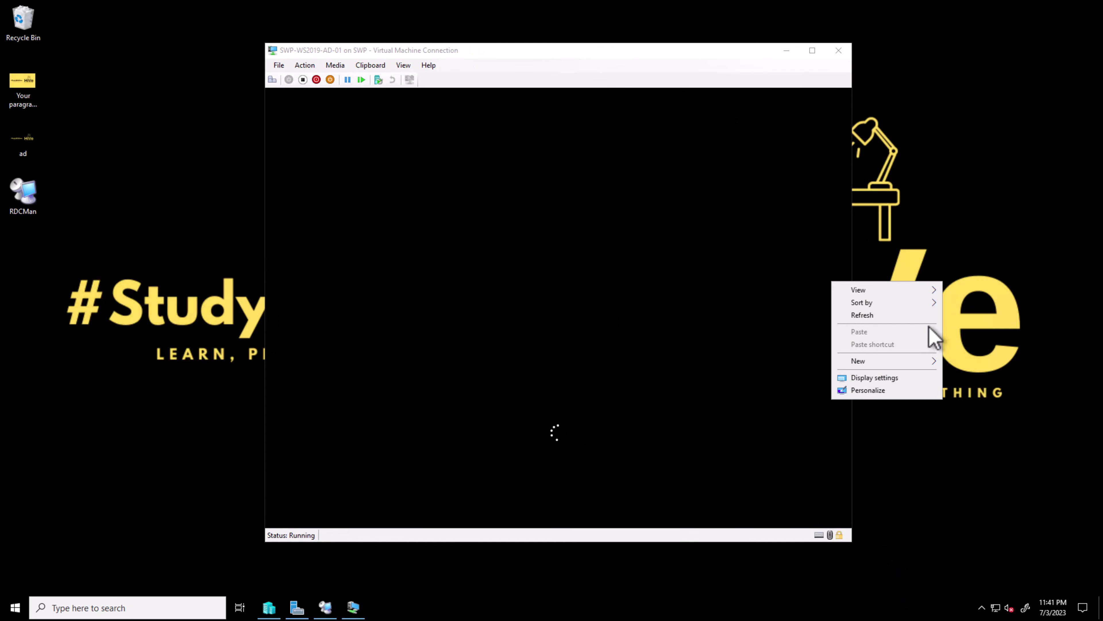
{"action": "left_click", "coordinate": [900, 314]}
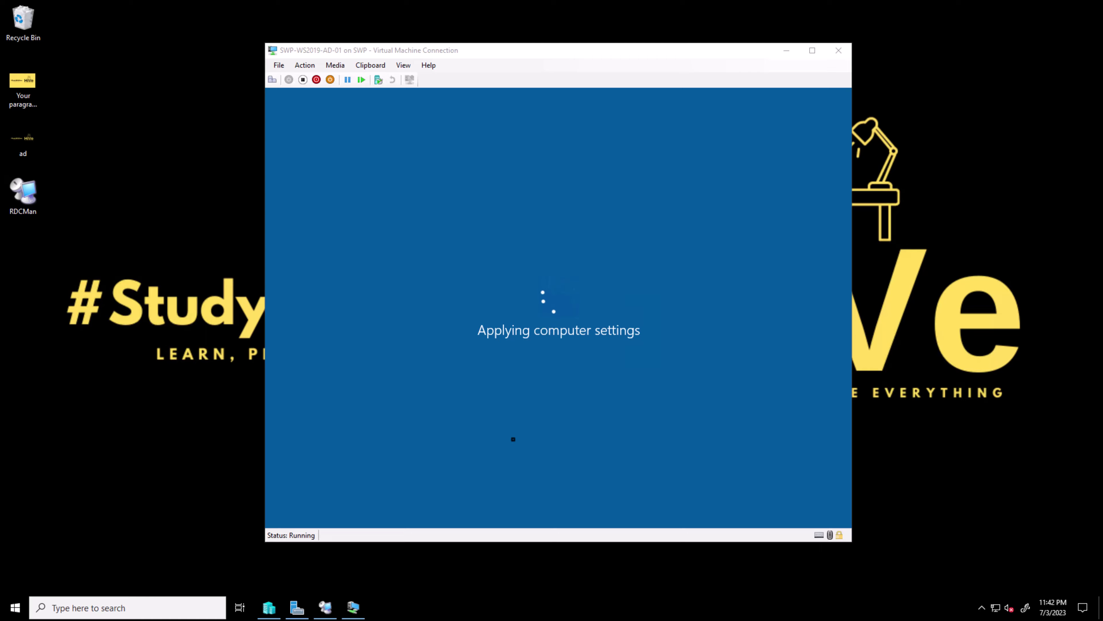
{"action": "left_click", "coordinate": [273, 611]}
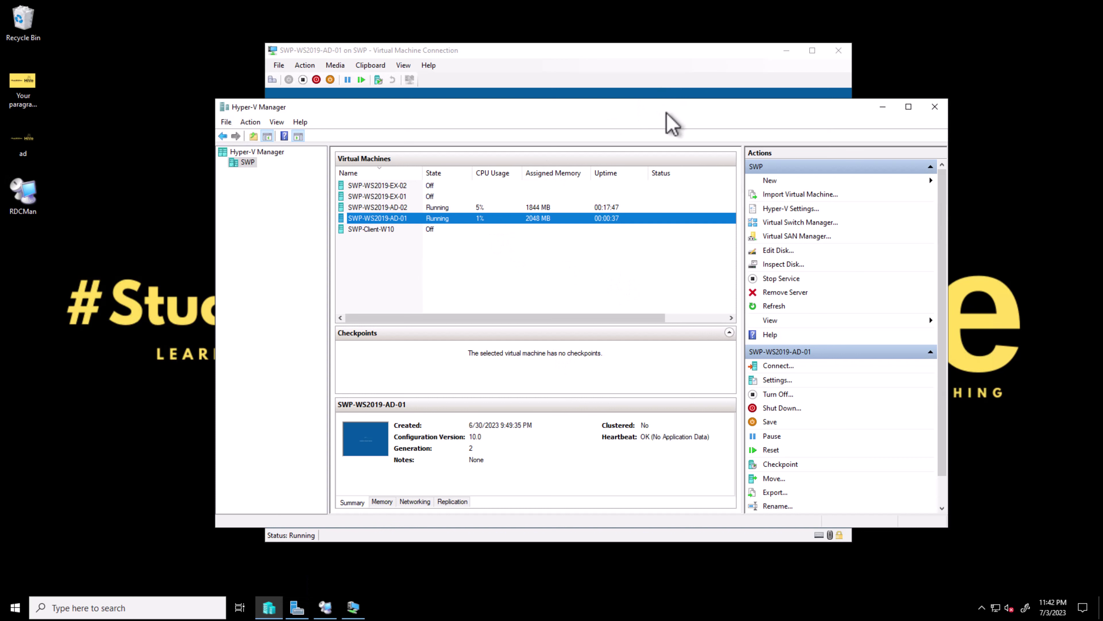
Launch Remote Desktop Connection Manager, cancel the Connect Servers prompt, and maximize it
{"action": "left_click_drag", "start_coordinate": [667, 112], "coordinate": [694, 132]}
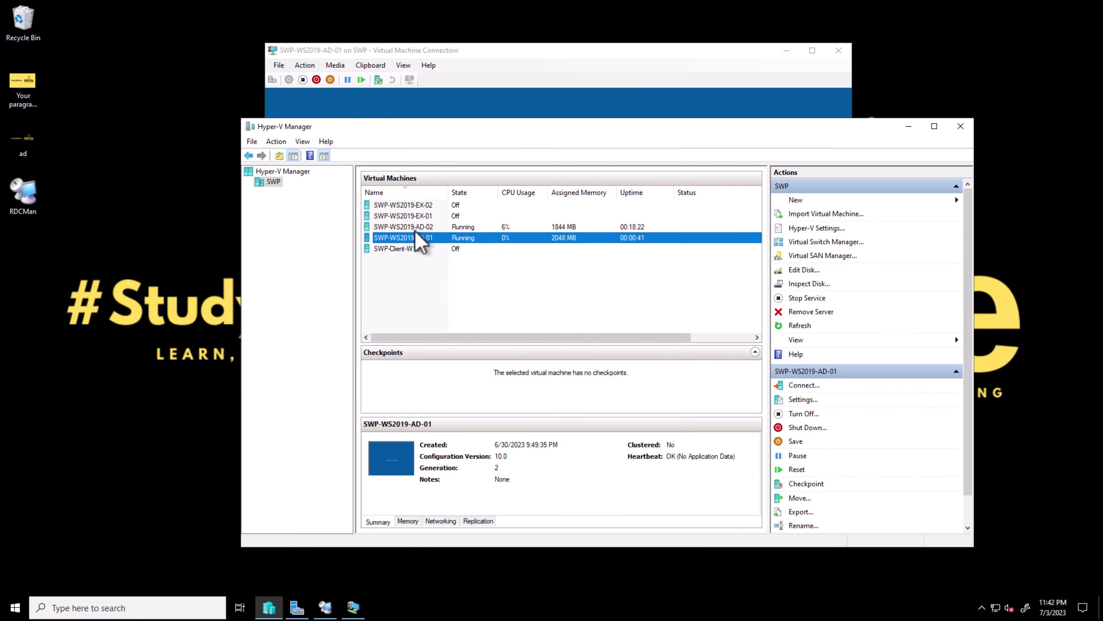
{"action": "left_click", "coordinate": [25, 204]}
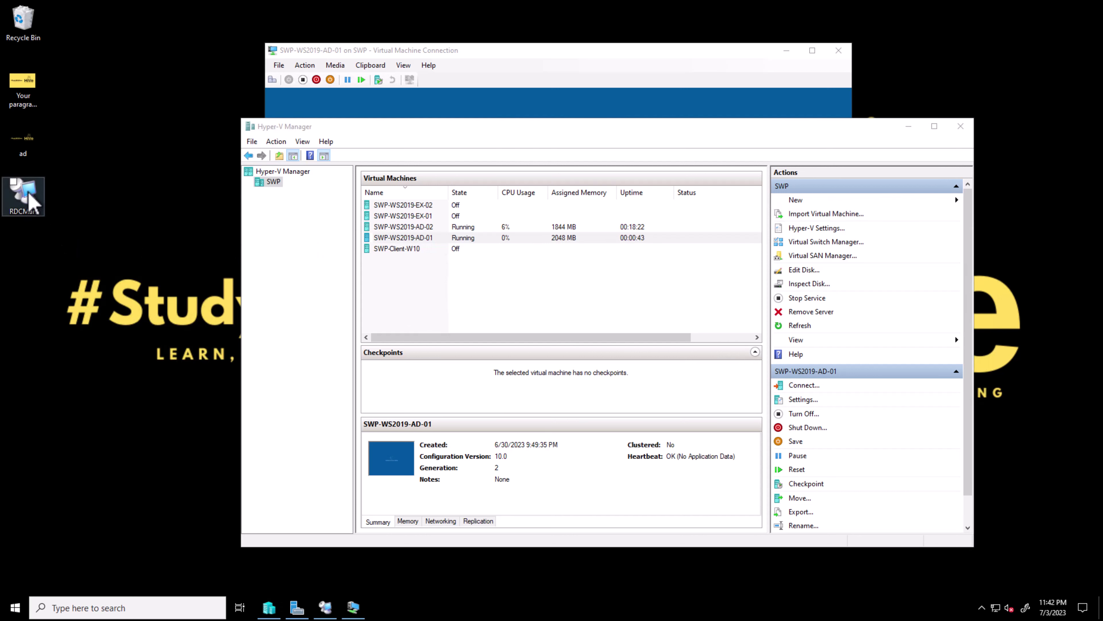
{"action": "double_click", "coordinate": [28, 200]}
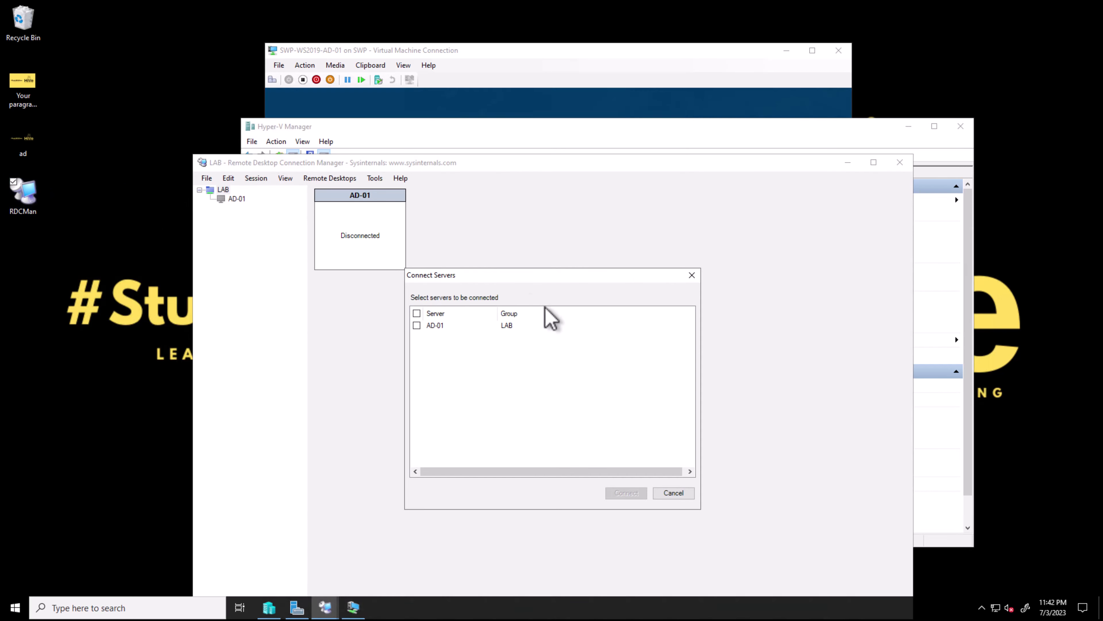
{"action": "left_click", "coordinate": [417, 325]}
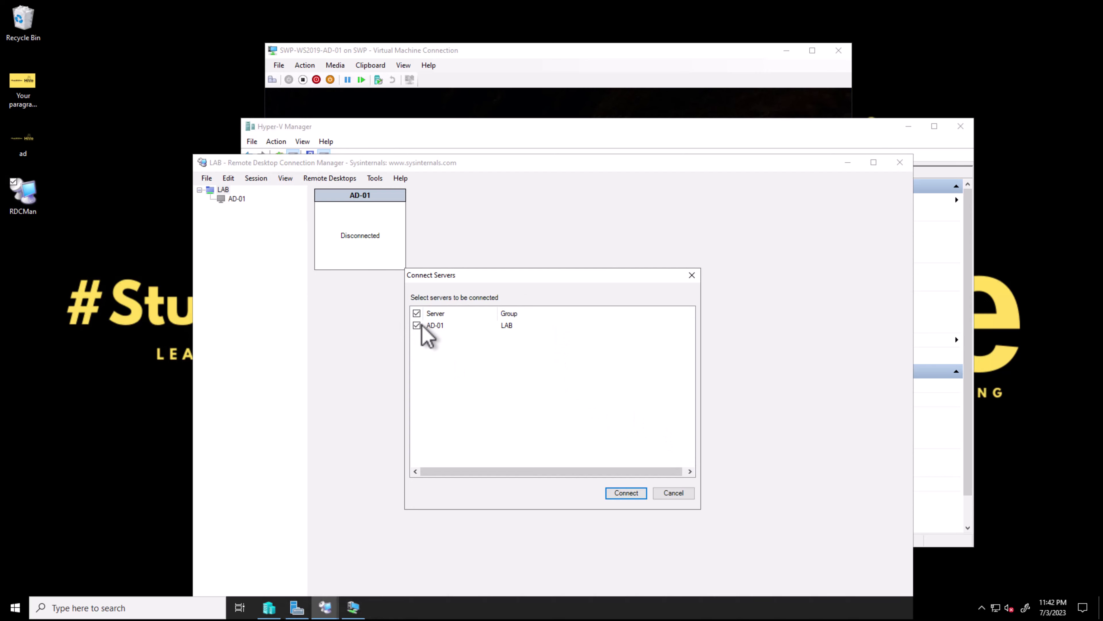
{"action": "left_click", "coordinate": [673, 493]}
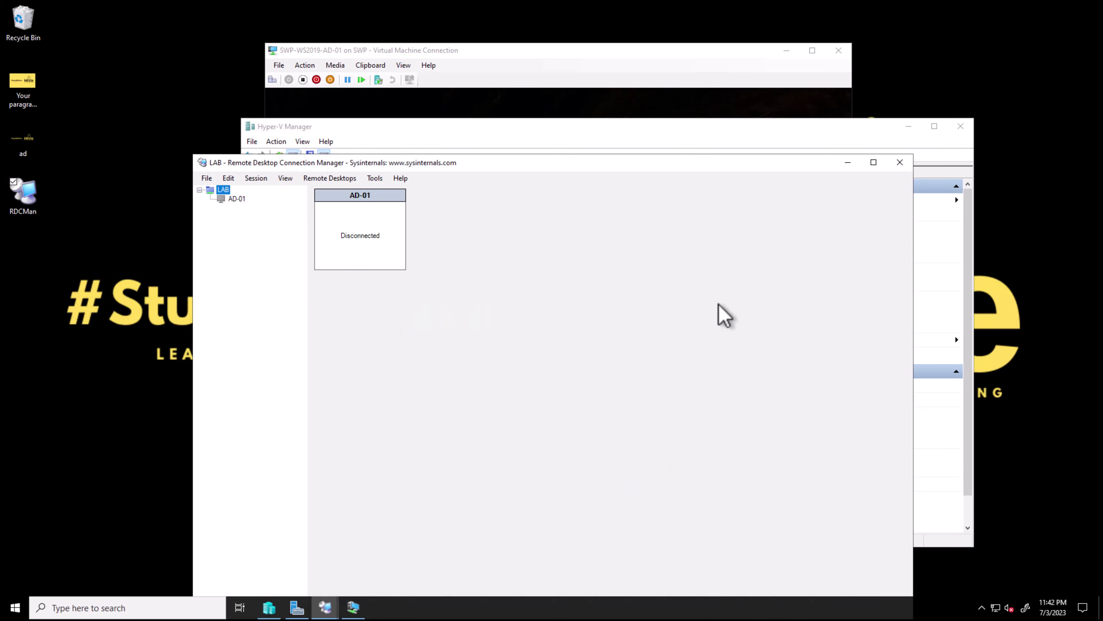
{"action": "double_click", "coordinate": [560, 163]}
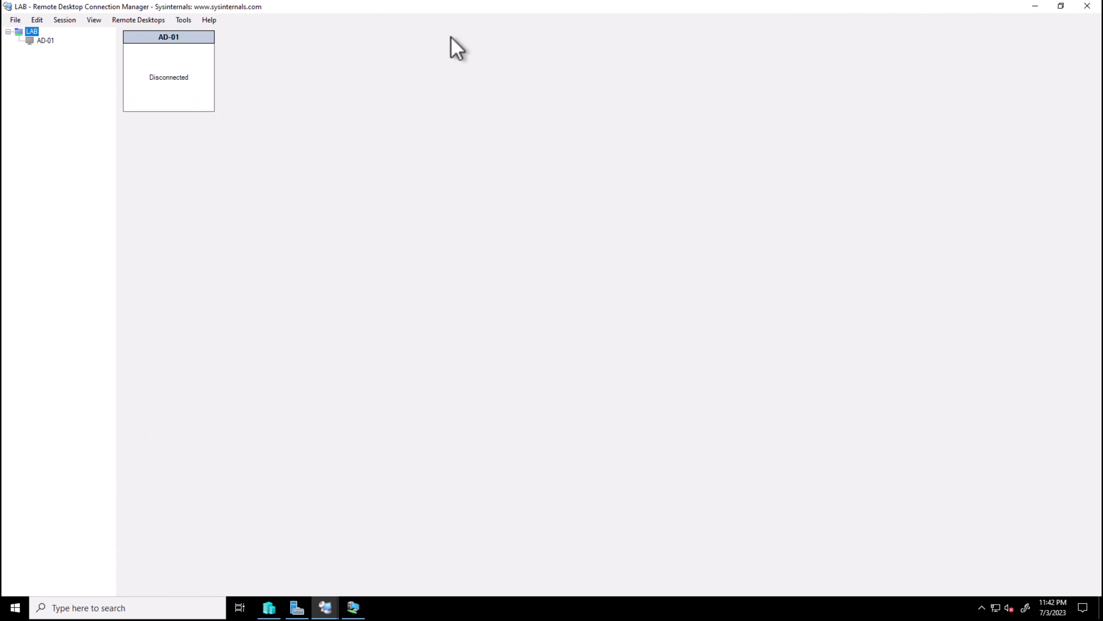
Connect to AD-01 (192.168.0.50) from the LAB tree in RDCMan
{"action": "left_click", "coordinate": [1036, 6]}
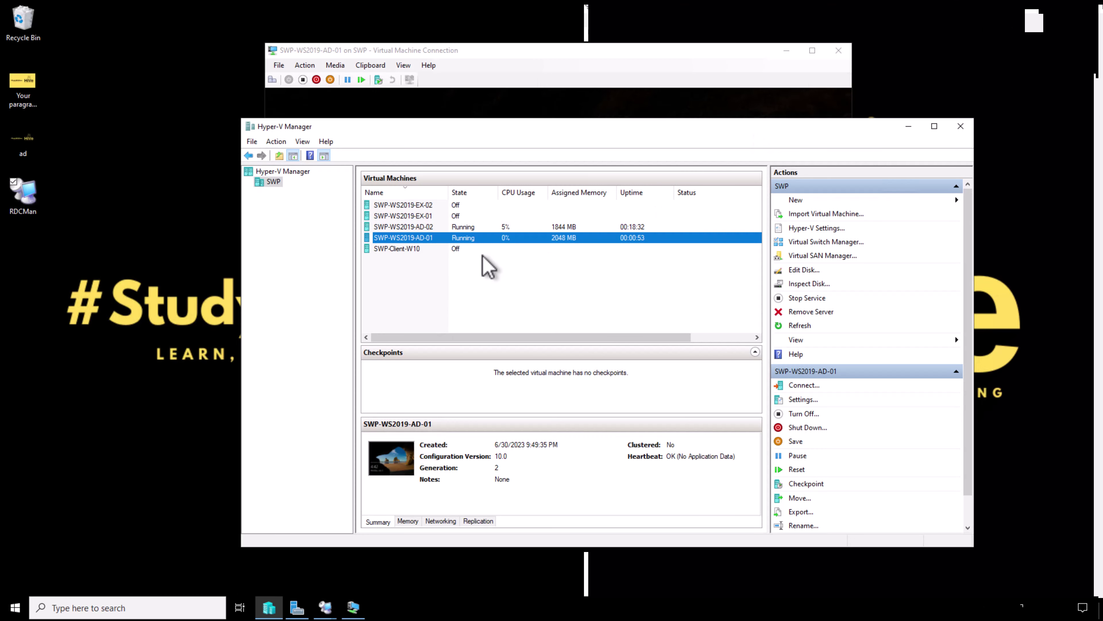
{"action": "left_click", "coordinate": [617, 72]}
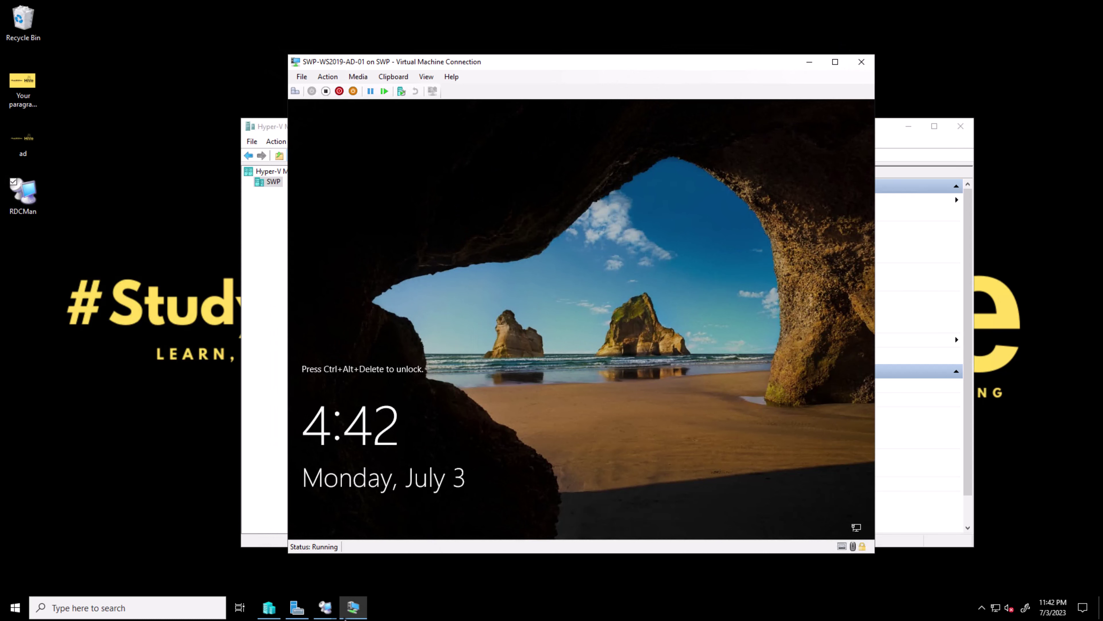
{"action": "mouse_move", "coordinate": [326, 605]}
{"action": "left_click", "coordinate": [357, 572]}
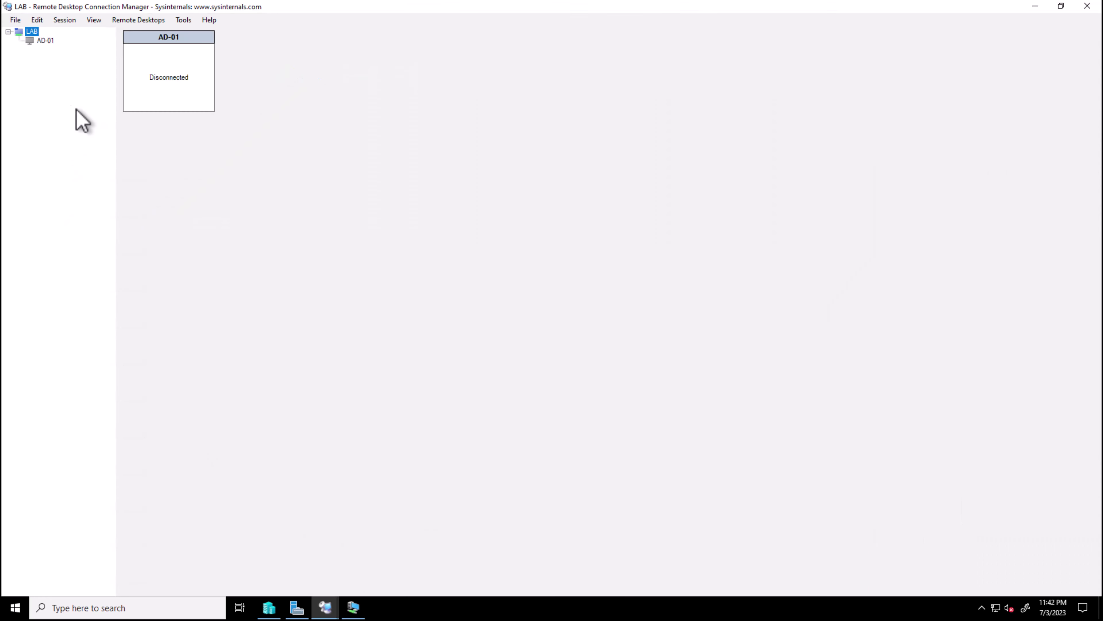
{"action": "double_click", "coordinate": [45, 41]}
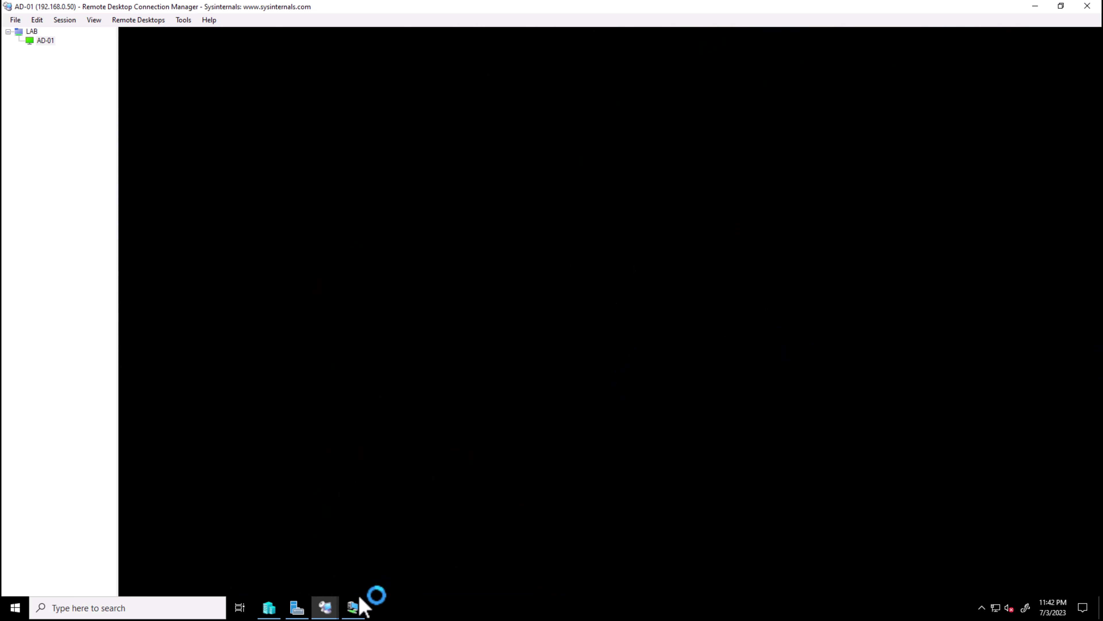
Close the Azure Arc notice on AD-01's Server Manager Dashboard and minimize RDCMan
{"action": "mouse_move", "coordinate": [353, 606]}
{"action": "left_click", "coordinate": [389, 580]}
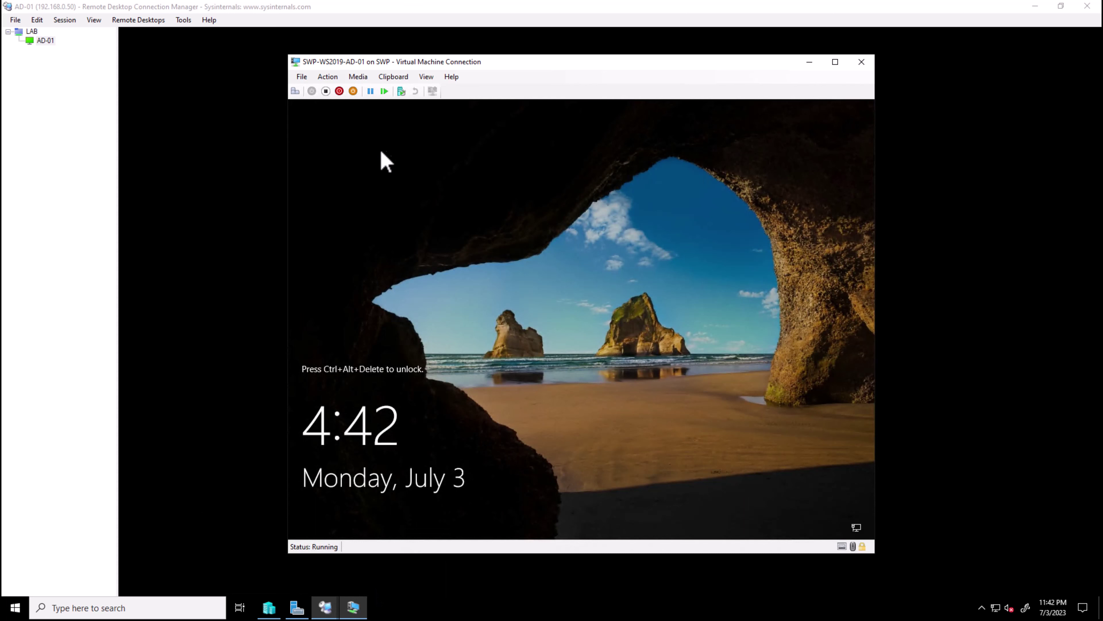
{"action": "left_click_drag", "start_coordinate": [406, 66], "coordinate": [438, 92]}
{"action": "left_click", "coordinate": [302, 256]}
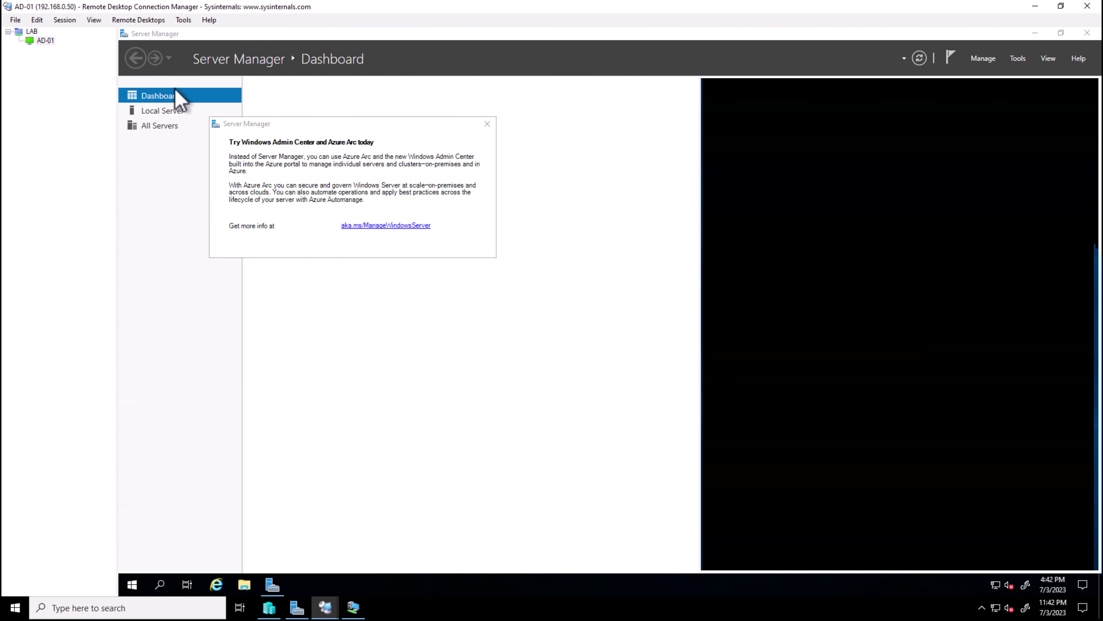
{"action": "left_click", "coordinate": [487, 124]}
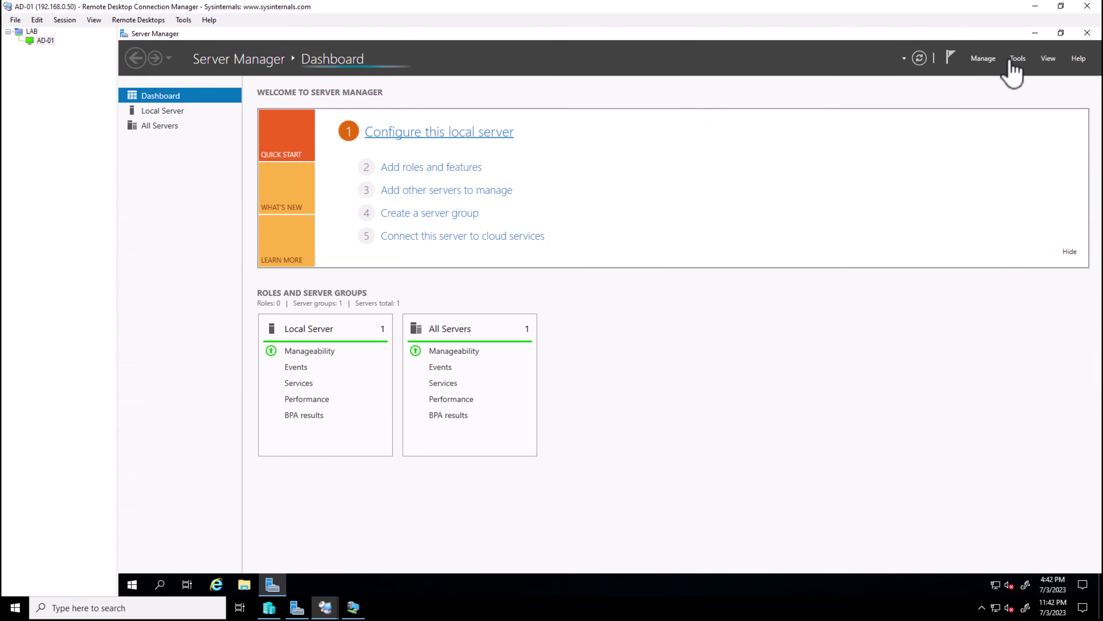
{"action": "left_click", "coordinate": [1036, 6]}
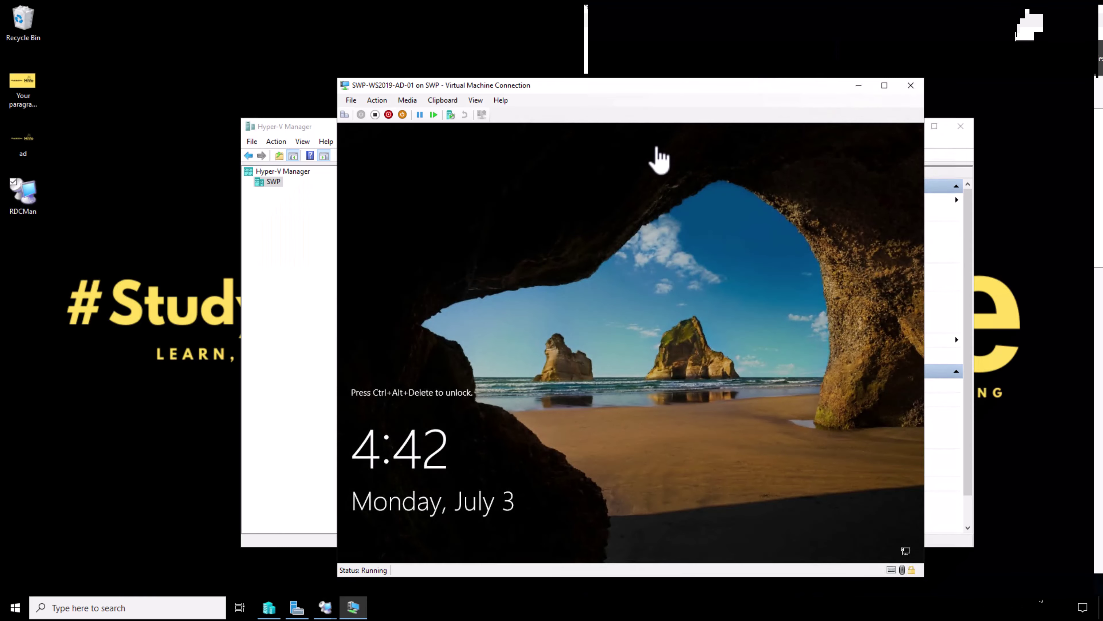
Sign in to the VM with the account password, retrying after an incorrect attempt
{"action": "left_click", "coordinate": [943, 144]}
{"action": "left_click", "coordinate": [908, 126]}
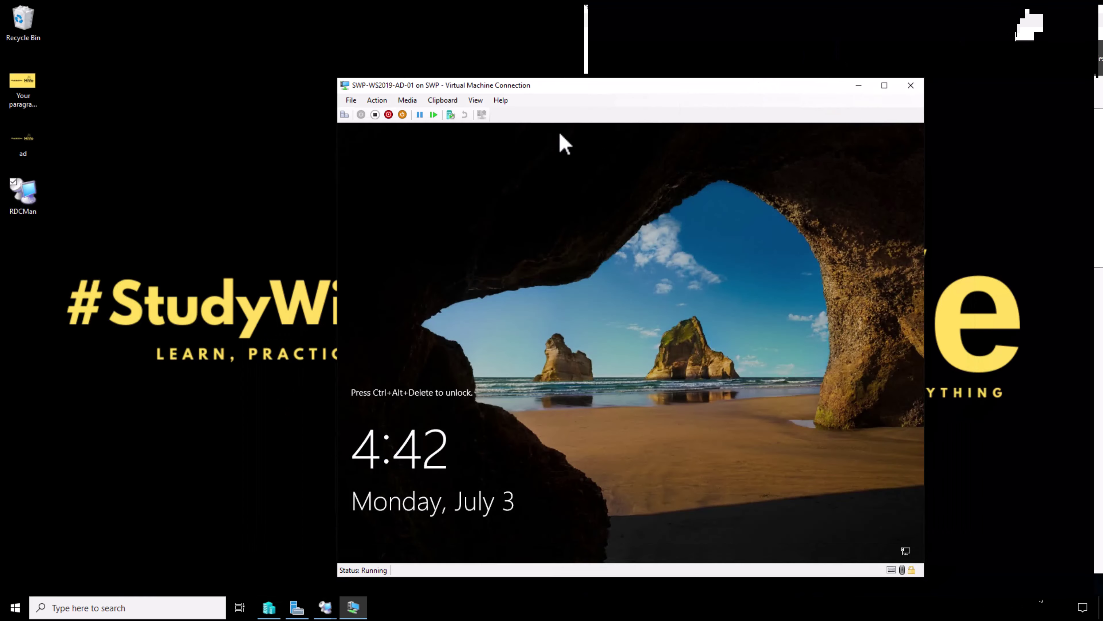
{"action": "left_click", "coordinate": [344, 114]}
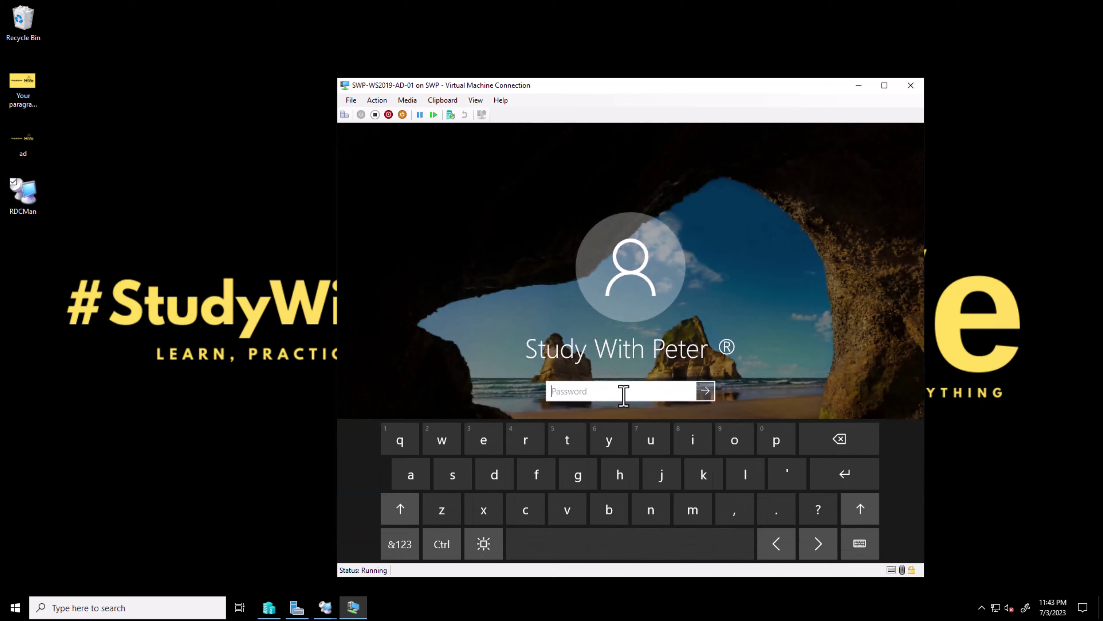
{"action": "type", "text": "P"}
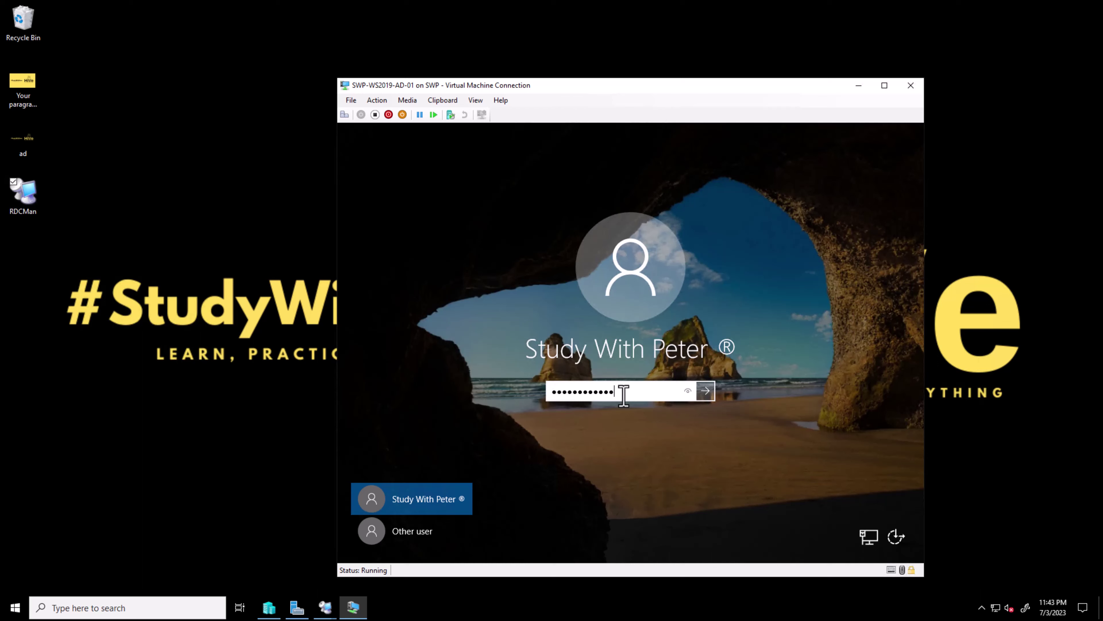
{"action": "key", "text": "Return"}
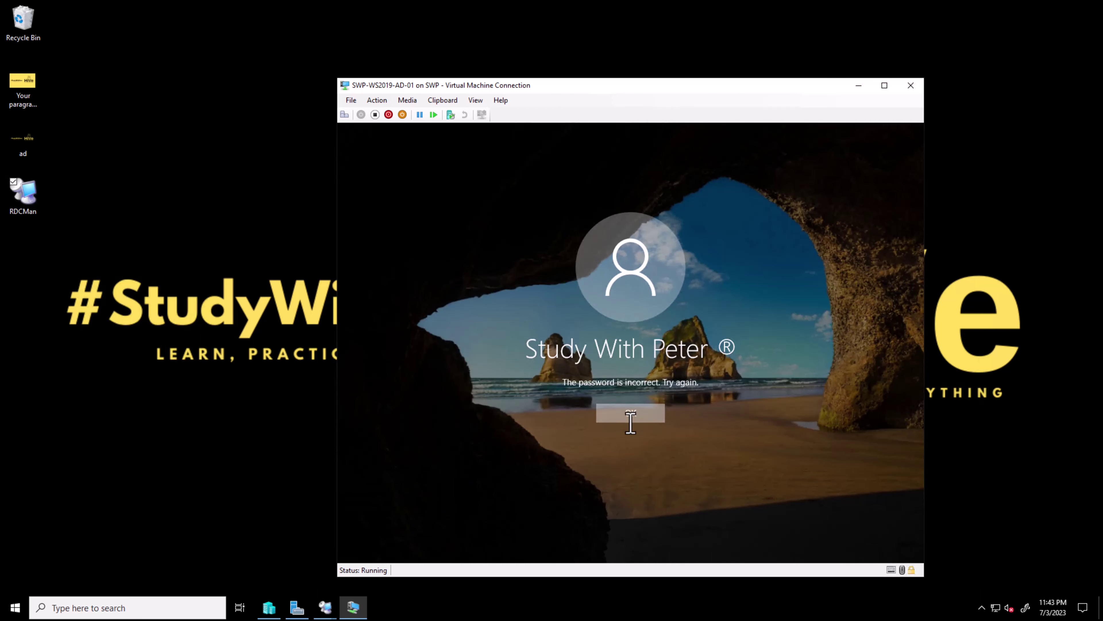
{"action": "left_click", "coordinate": [629, 419]}
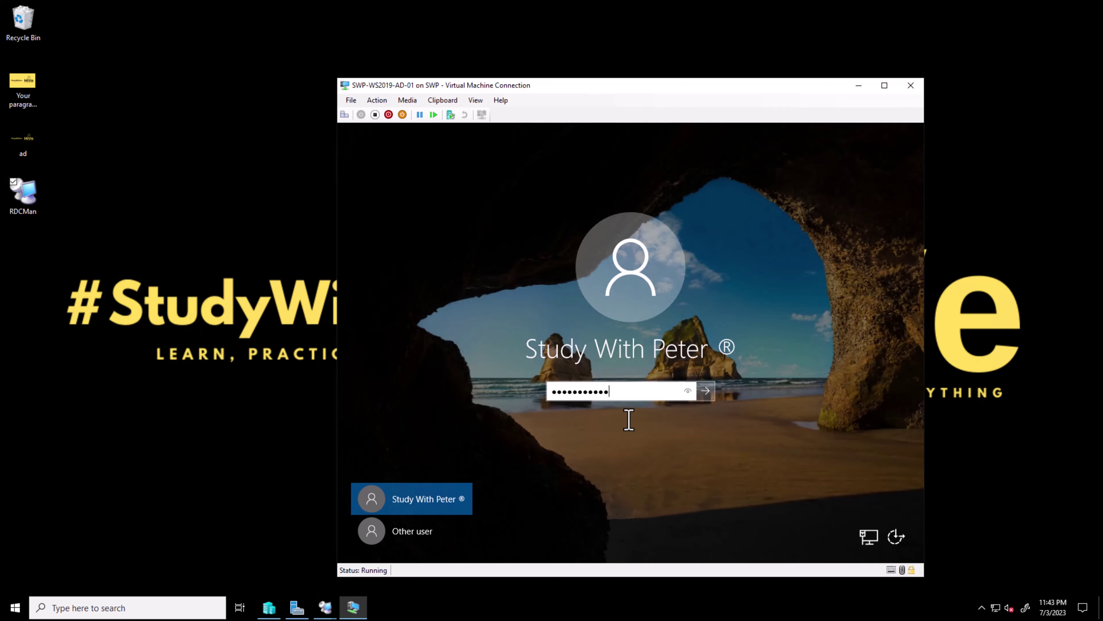
{"action": "key", "text": "Return"}
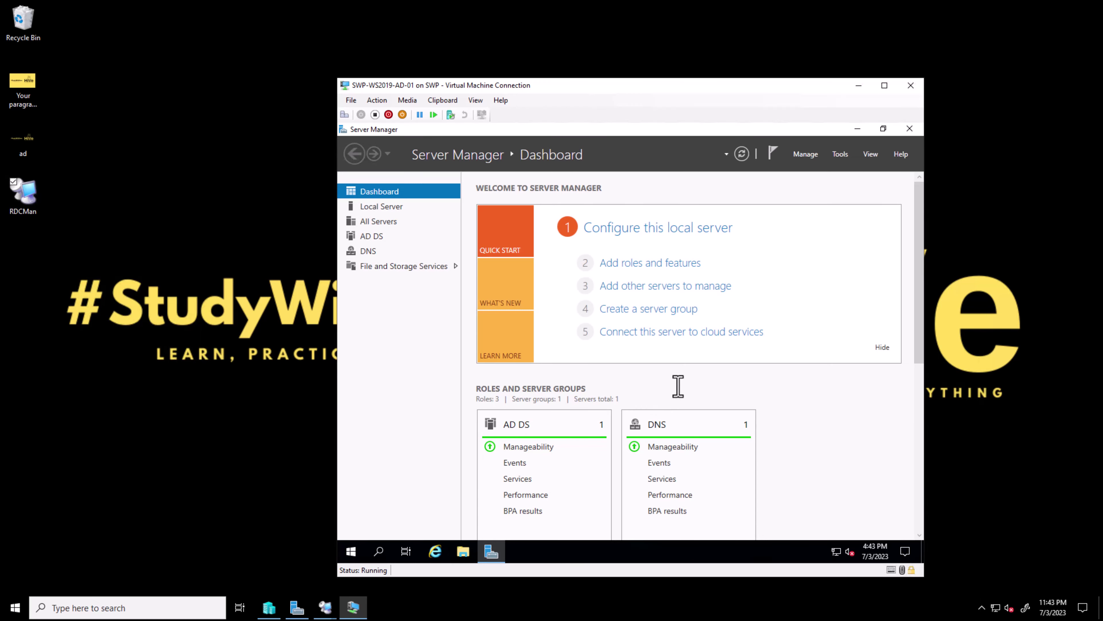
{"action": "left_click_drag", "start_coordinate": [707, 86], "coordinate": [647, 86]}
{"action": "left_click", "coordinate": [325, 607]}
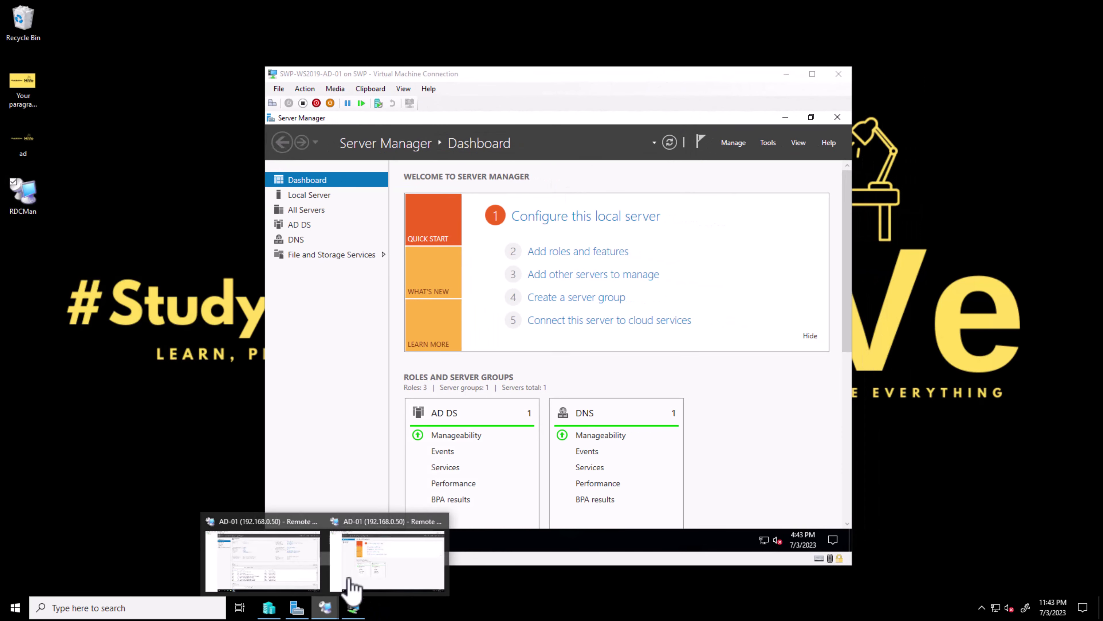
{"action": "left_click", "coordinate": [380, 561]}
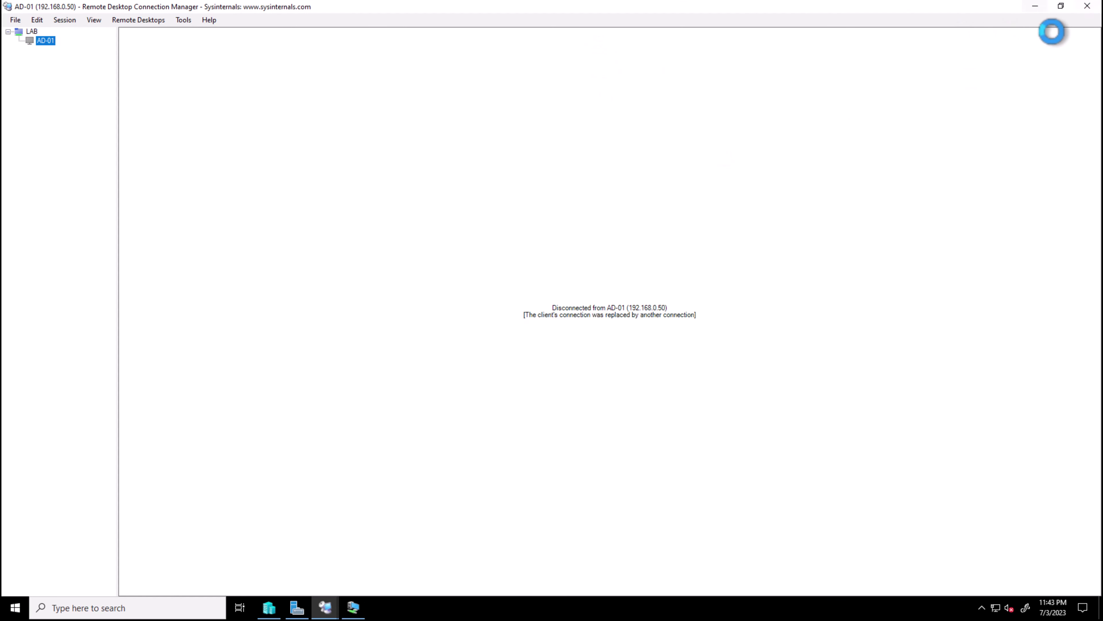
{"action": "left_click", "coordinate": [1035, 6]}
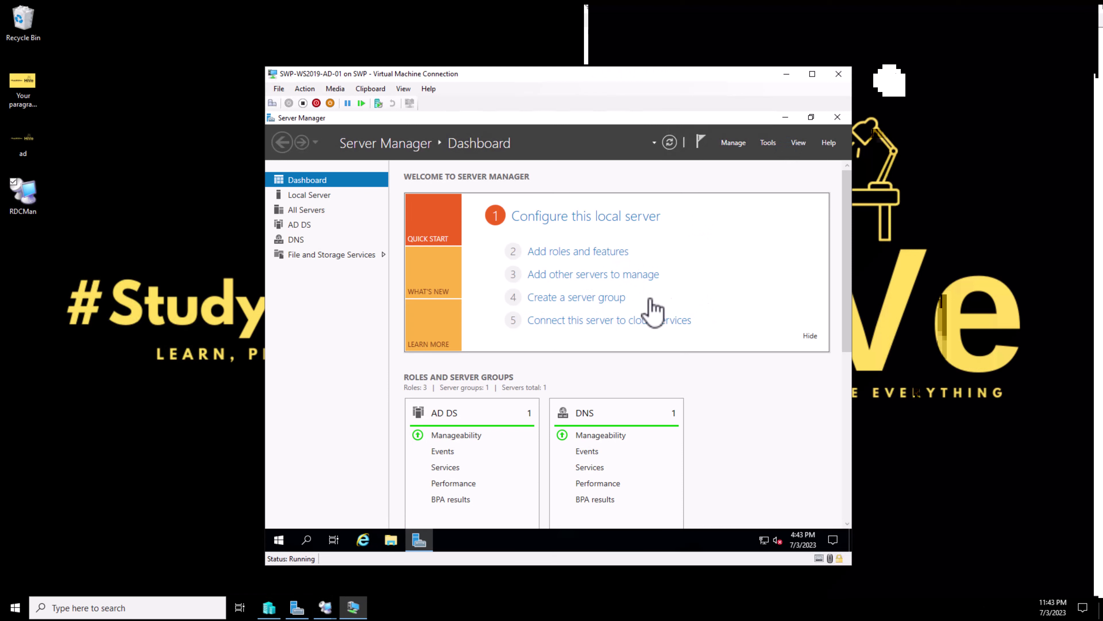
{"action": "left_click_drag", "start_coordinate": [706, 78], "coordinate": [707, 72]}
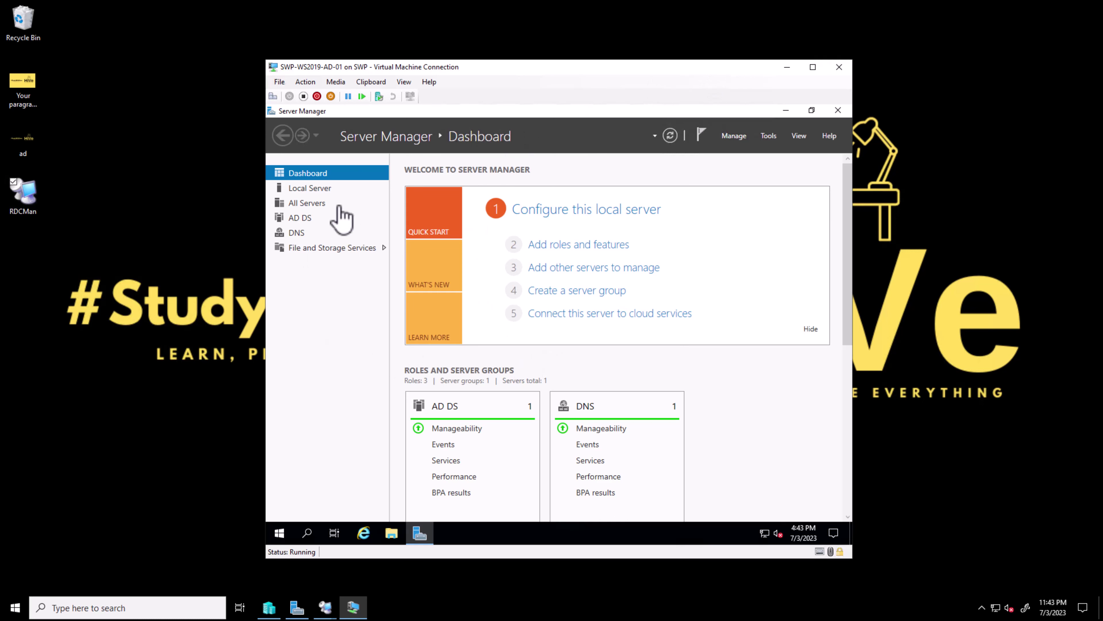
{"action": "left_click", "coordinate": [314, 190]}
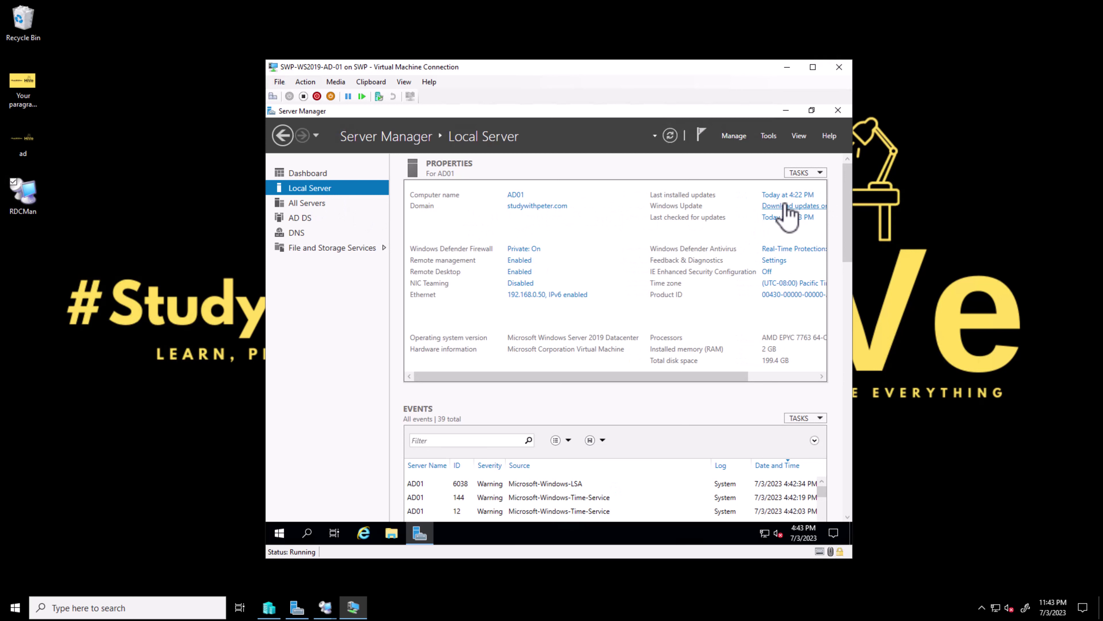
Check Windows Update from AD01's Local Server page and close the Settings window
{"action": "left_click", "coordinate": [787, 206]}
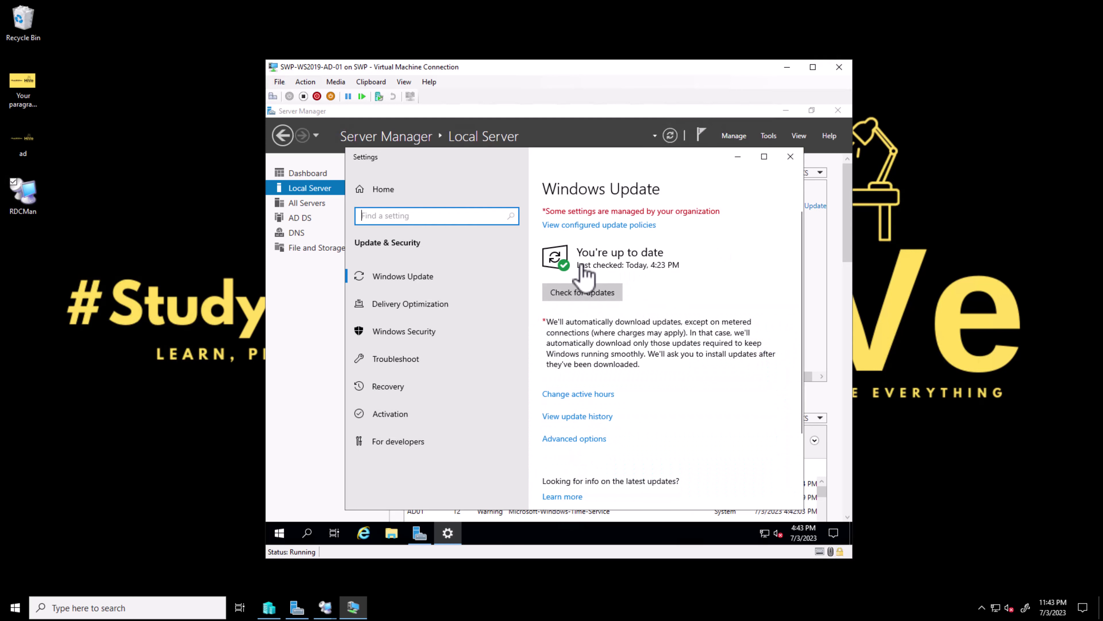
{"action": "left_click", "coordinate": [686, 271]}
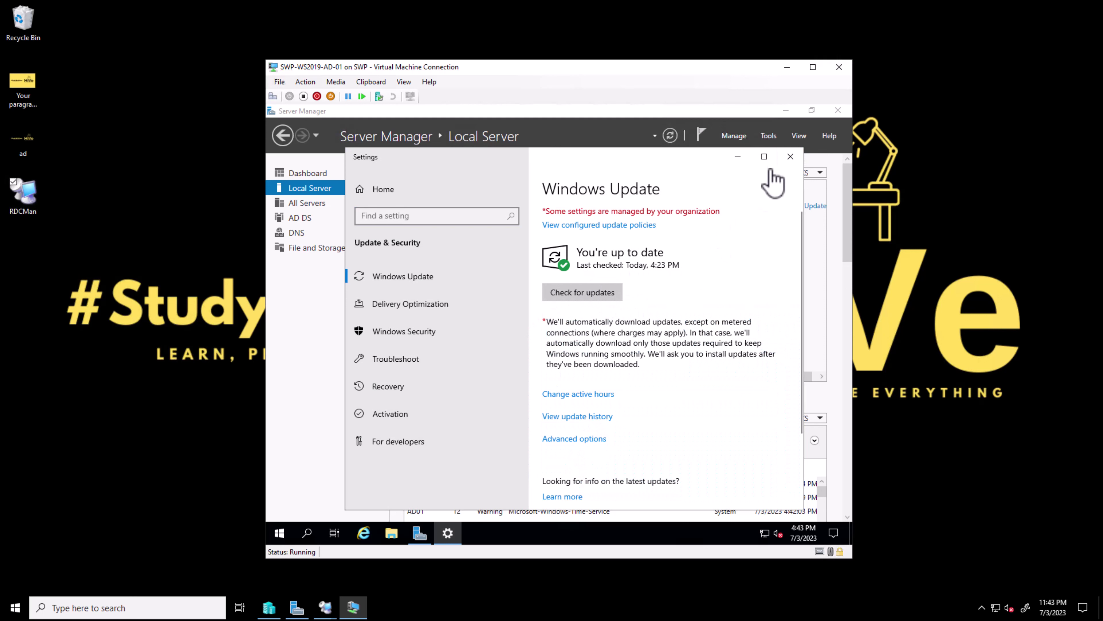
{"action": "left_click", "coordinate": [790, 157]}
{"action": "left_click_drag", "start_coordinate": [531, 376], "coordinate": [408, 376]}
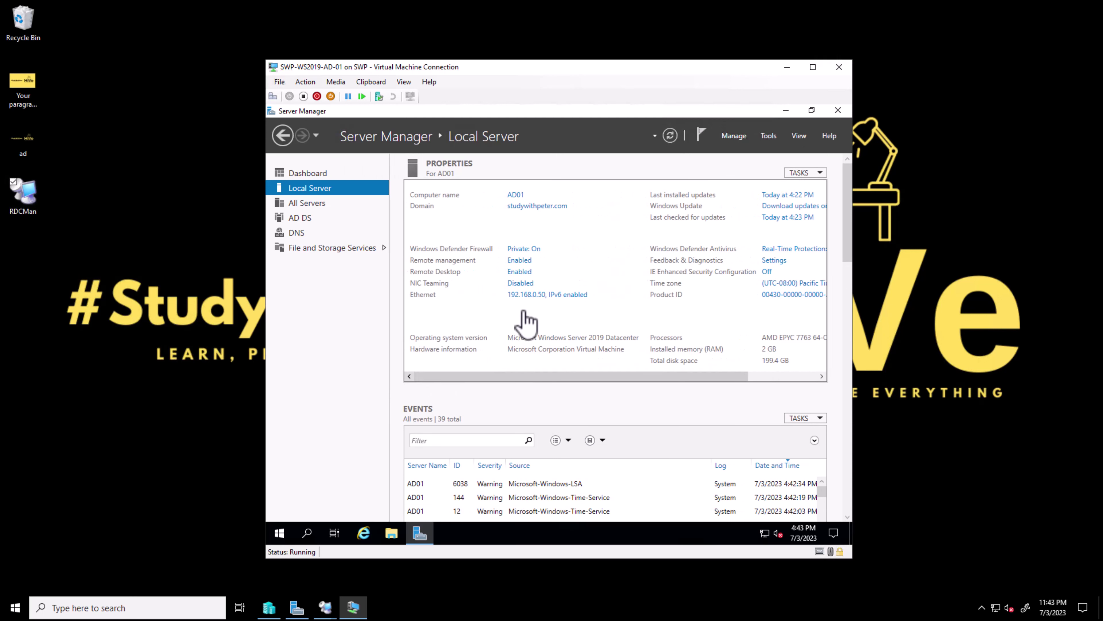
Reach Network Connections via the VM's network icon and bring up the Ethernet adapter's menu
{"action": "left_click", "coordinate": [538, 295]}
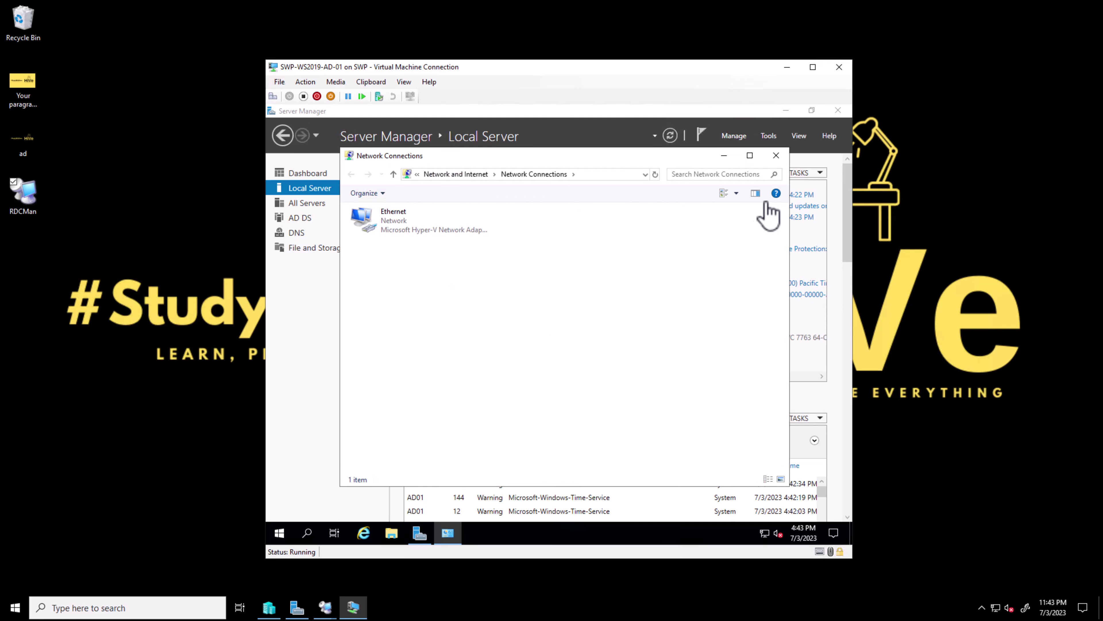
{"action": "left_click", "coordinate": [777, 156]}
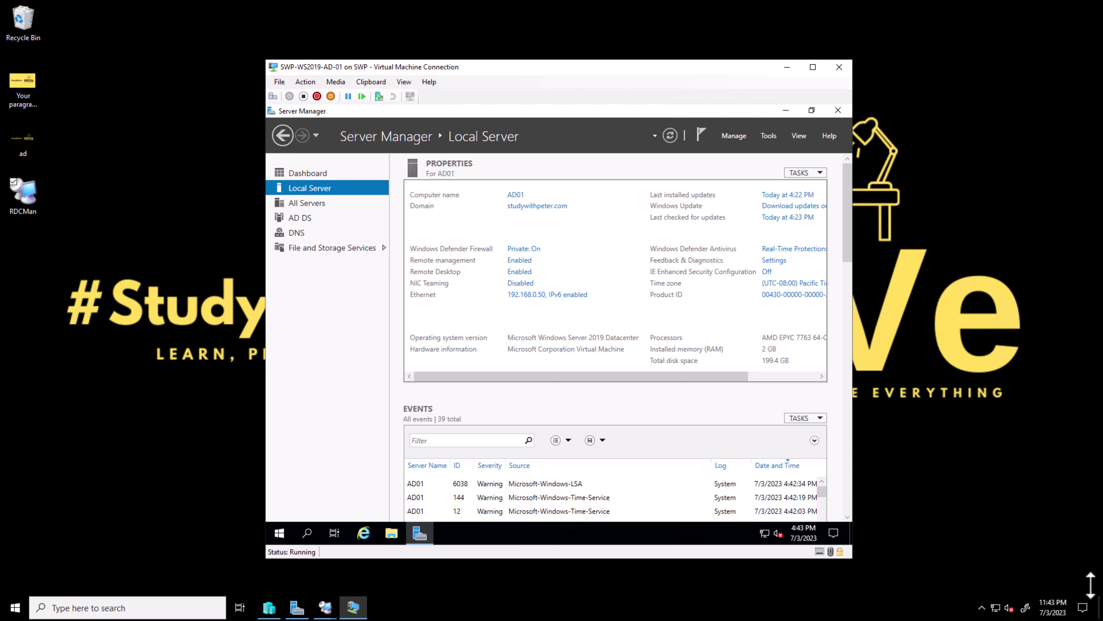
{"action": "right_click", "coordinate": [765, 533]}
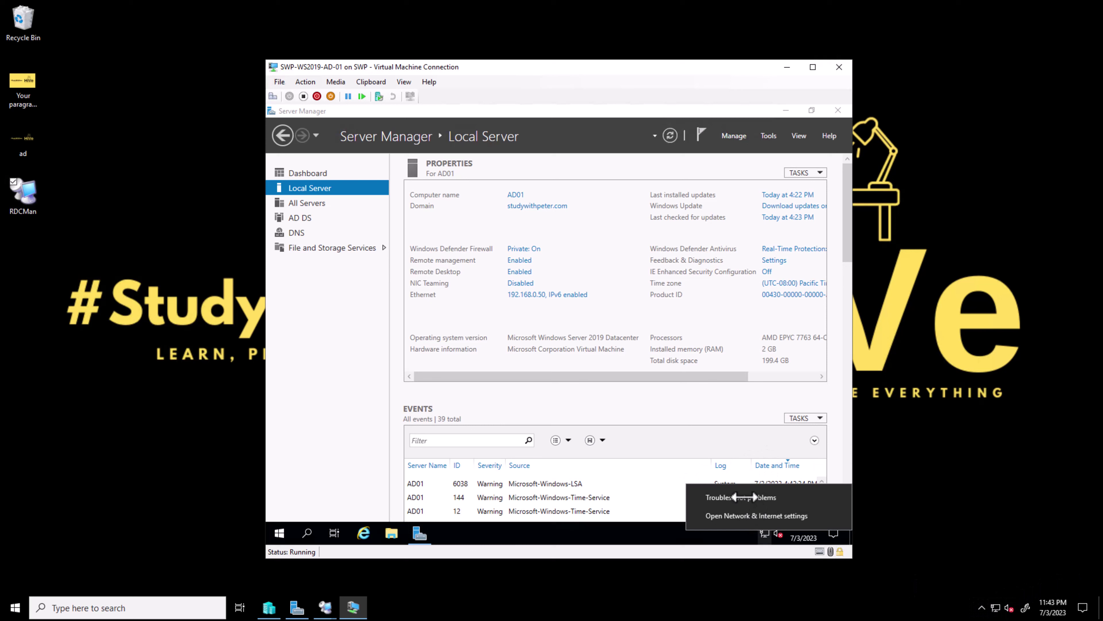
{"action": "left_click", "coordinate": [548, 293]}
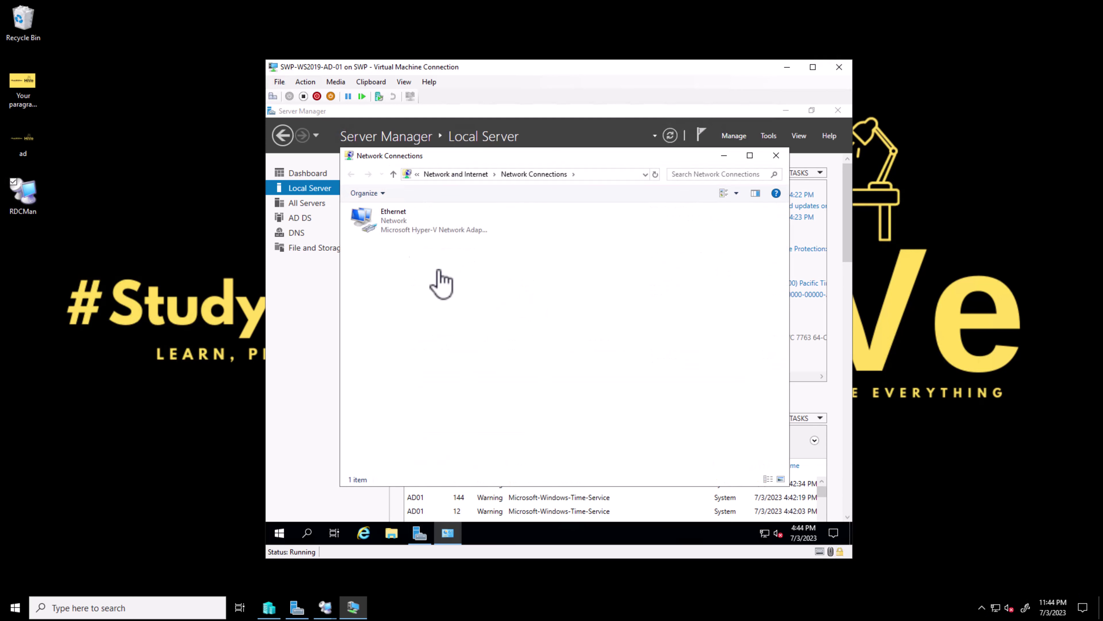
{"action": "right_click", "coordinate": [404, 226]}
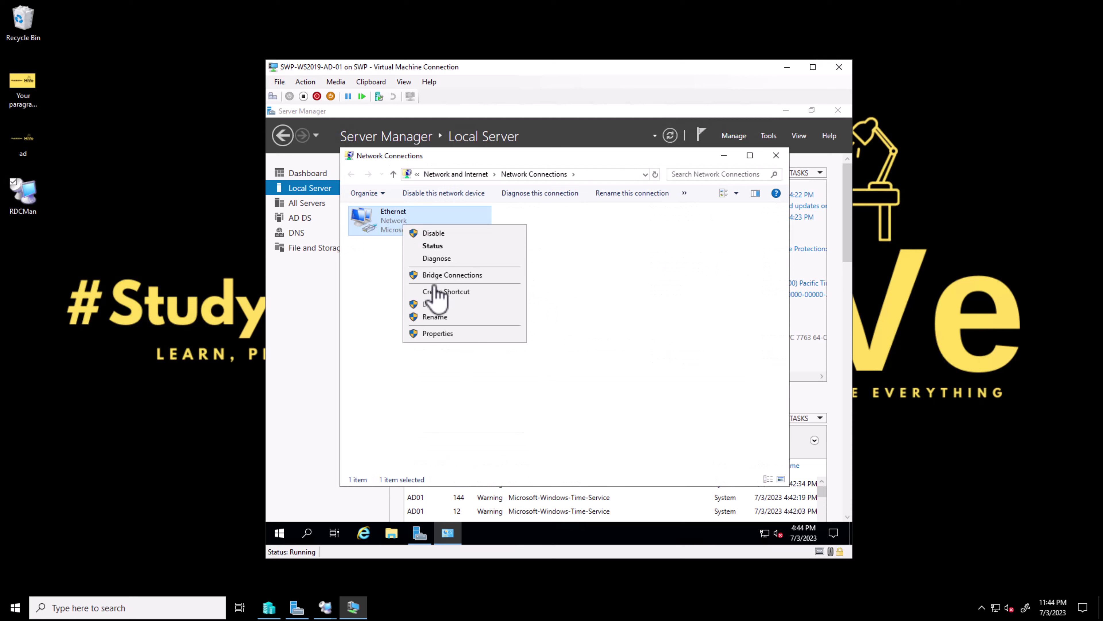
Open Ethernet IPv4 properties showing static IP 192.168.0.50, gateway 192.168.0.1, DNS 127.0.0.1
{"action": "left_click", "coordinate": [461, 334]}
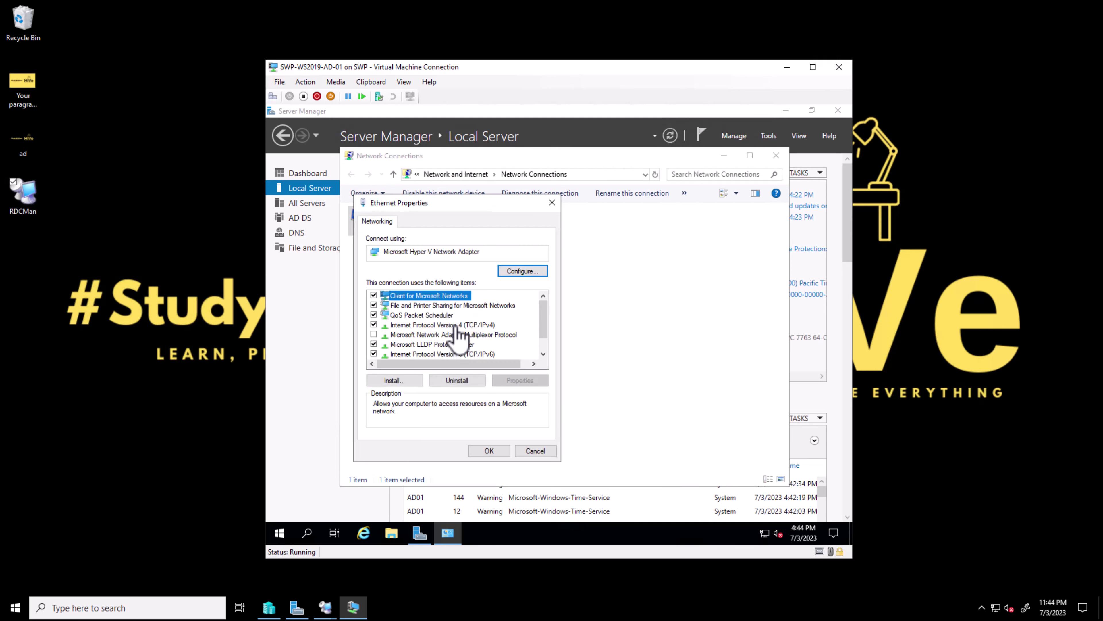
{"action": "left_click", "coordinate": [456, 325]}
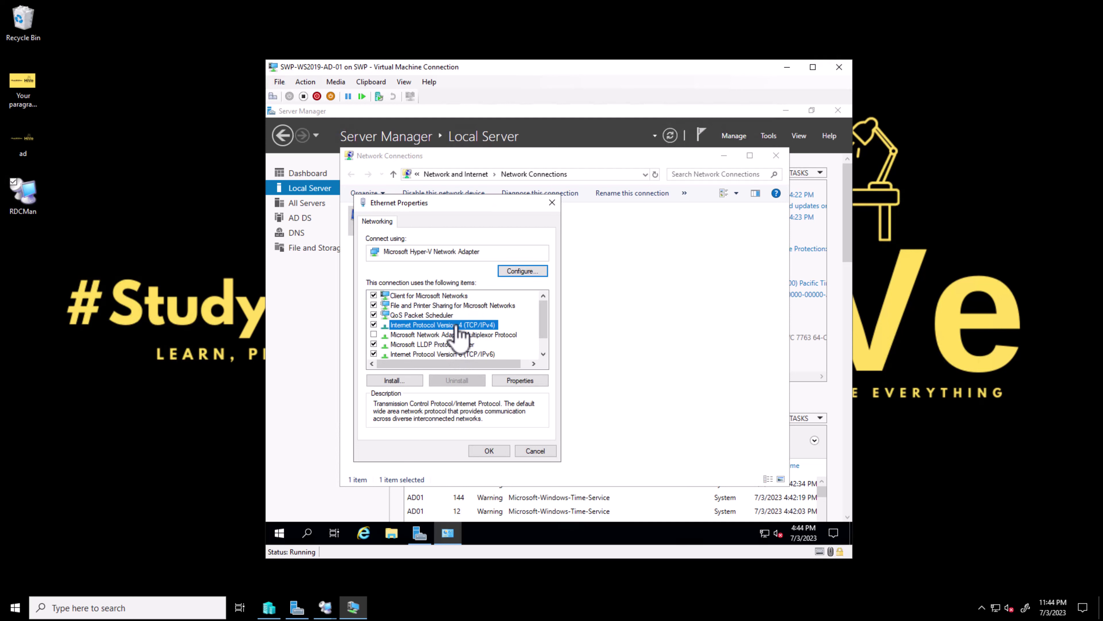
{"action": "double_click", "coordinate": [456, 326]}
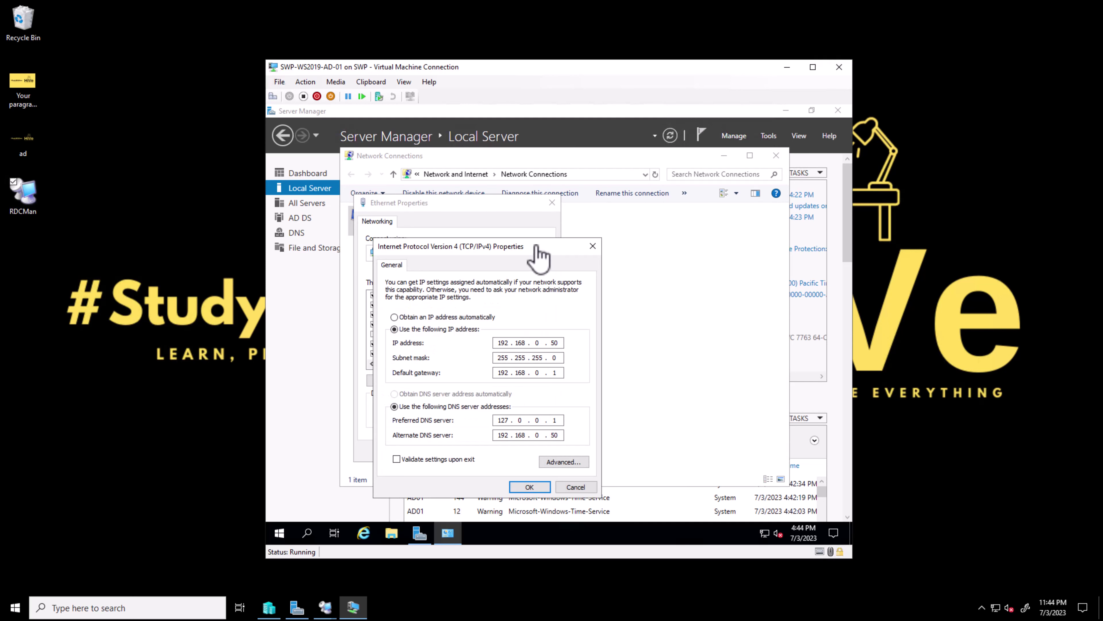
{"action": "left_click_drag", "start_coordinate": [568, 245], "coordinate": [695, 213]}
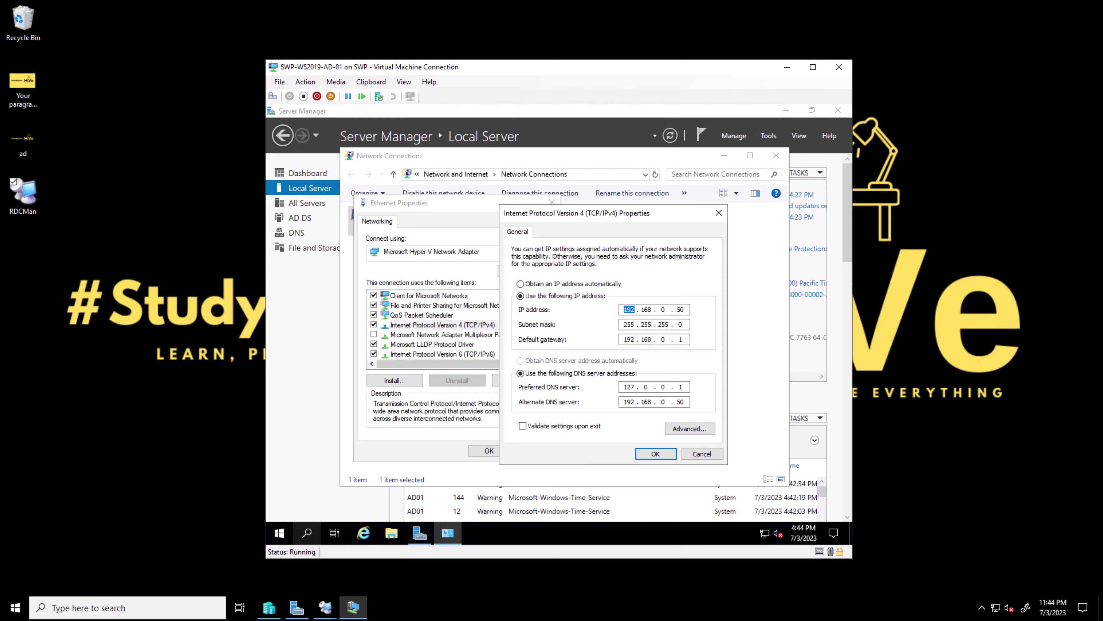
{"action": "left_click", "coordinate": [307, 533]}
Launch Command Prompt and run ipconfig to check the IPv4 address 192.168.0.50
{"action": "type", "text": "cmd"}
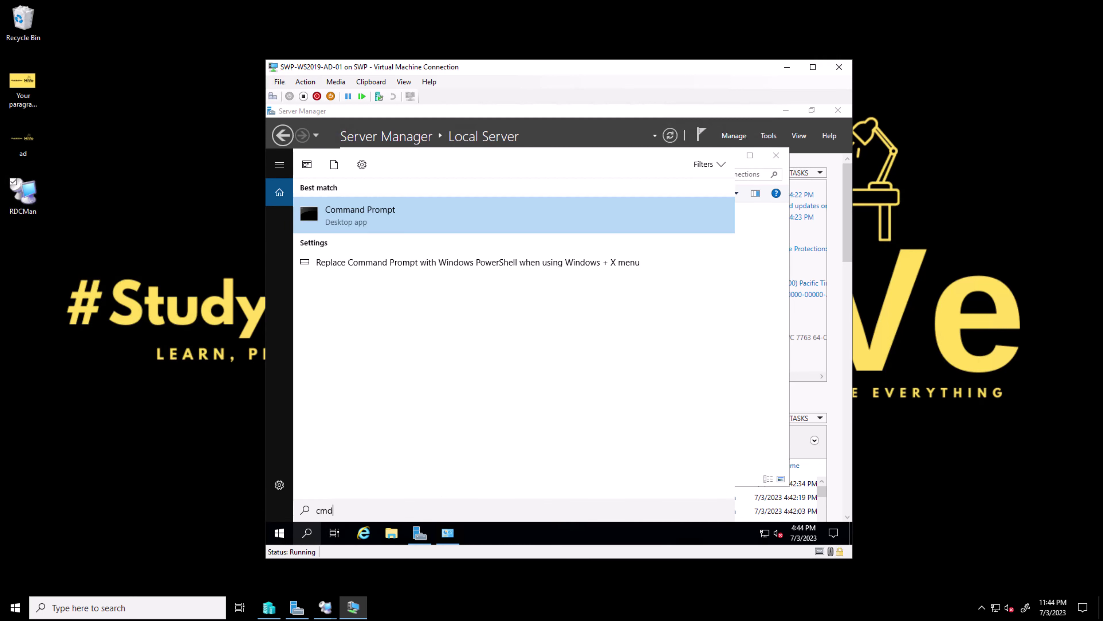
{"action": "key", "text": "Return"}
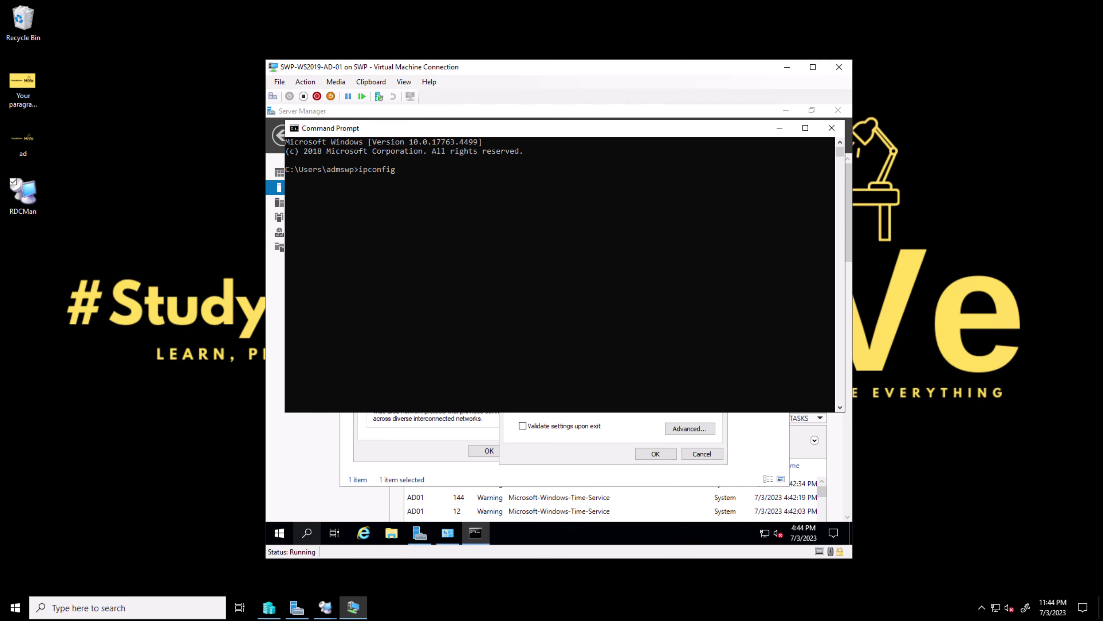
{"action": "key", "text": "Return"}
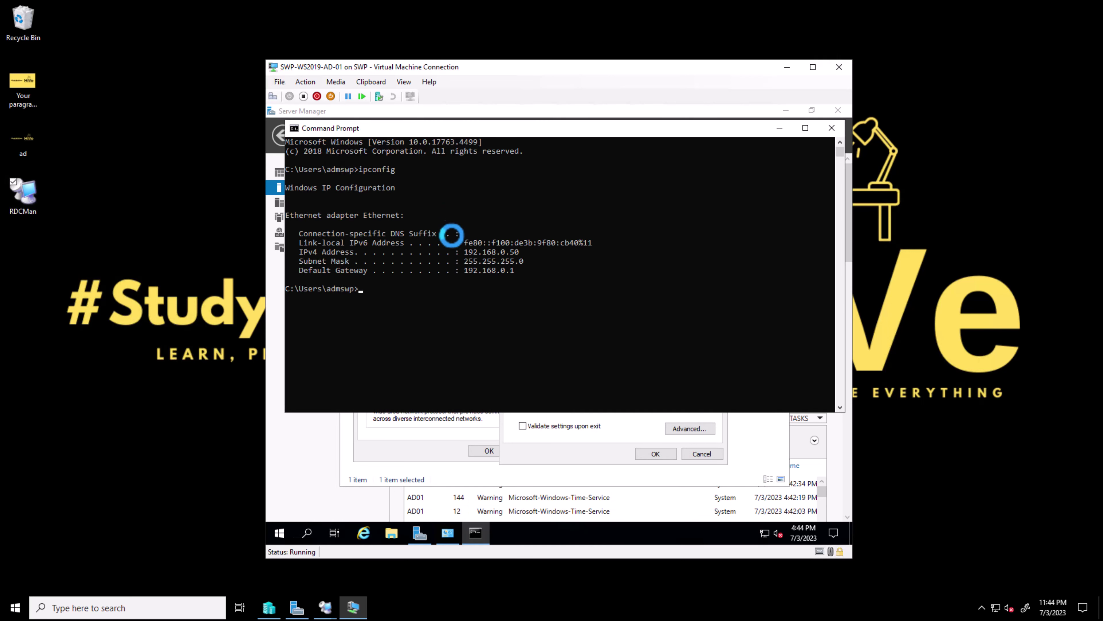
{"action": "left_click_drag", "start_coordinate": [461, 252], "coordinate": [527, 252]}
{"action": "left_click", "coordinate": [526, 252]}
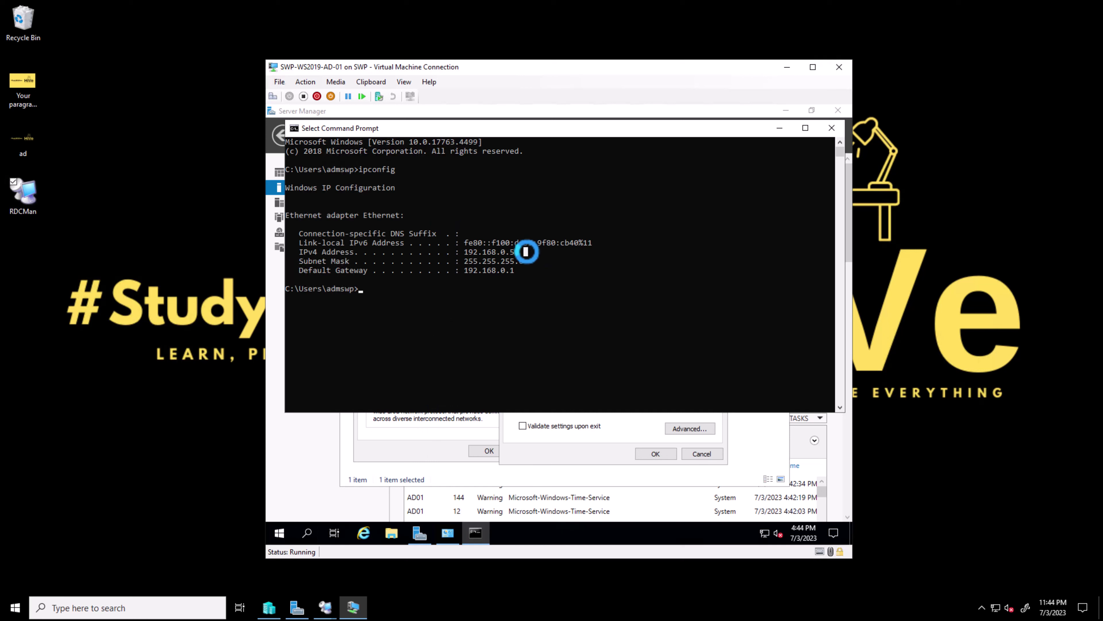
{"action": "left_click", "coordinate": [782, 129]}
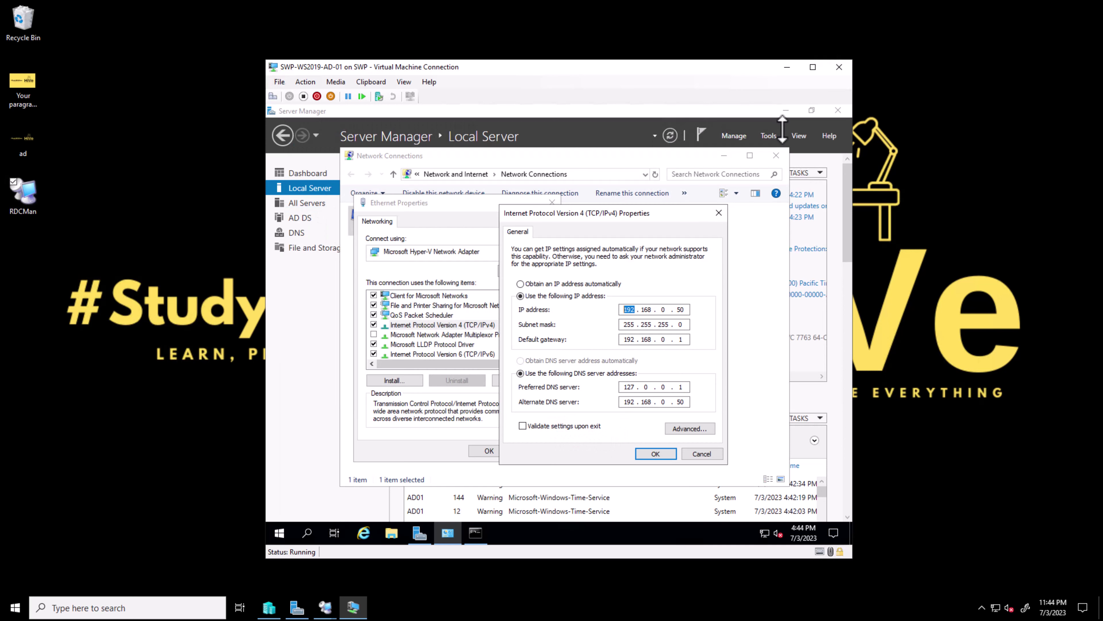
Compare ipconfig's mask 255.255.255.0 and gateway 192.168.0.1 against the IPv4 dialog
{"action": "left_click_drag", "start_coordinate": [680, 308], "coordinate": [685, 309]}
{"action": "key", "text": "Tab"}
{"action": "key", "text": "Tab"}
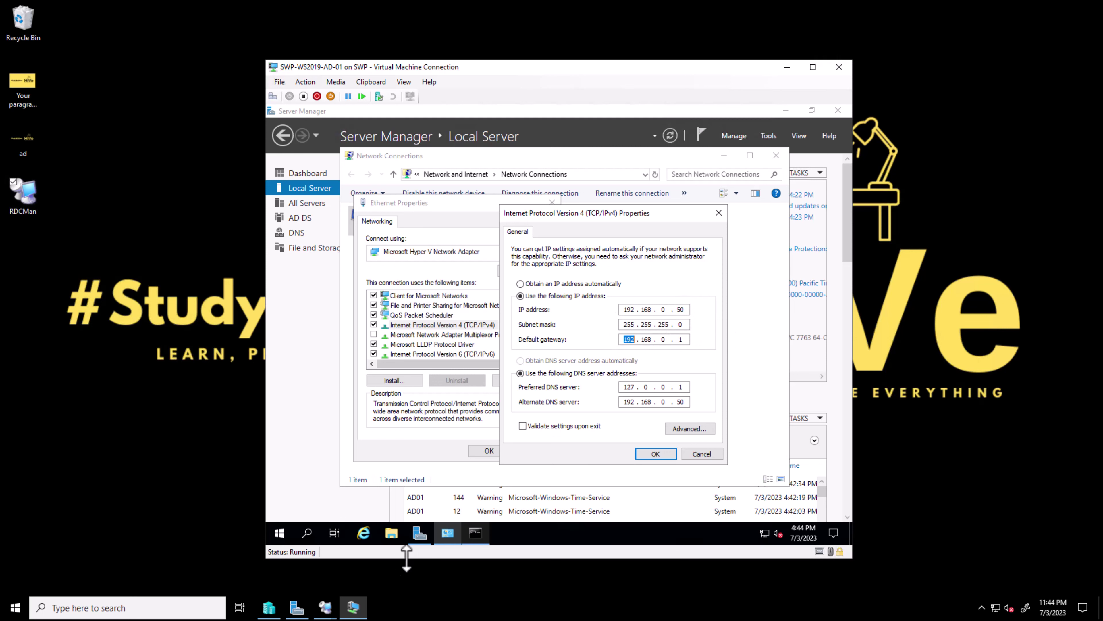
{"action": "left_click", "coordinate": [474, 531]}
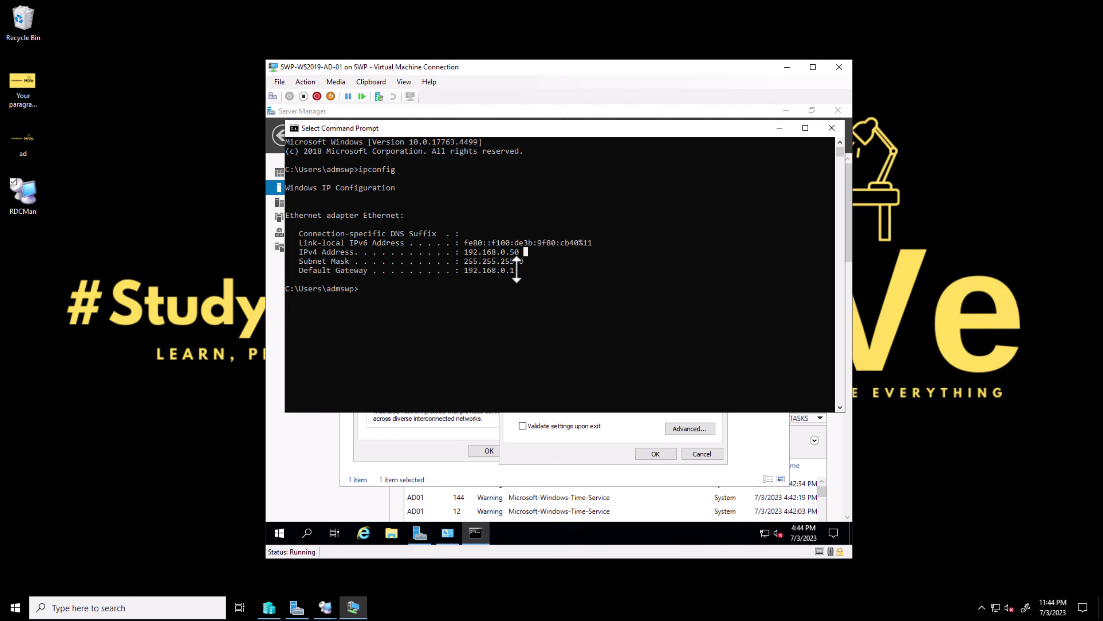
{"action": "left_click_drag", "start_coordinate": [518, 270], "coordinate": [278, 251]}
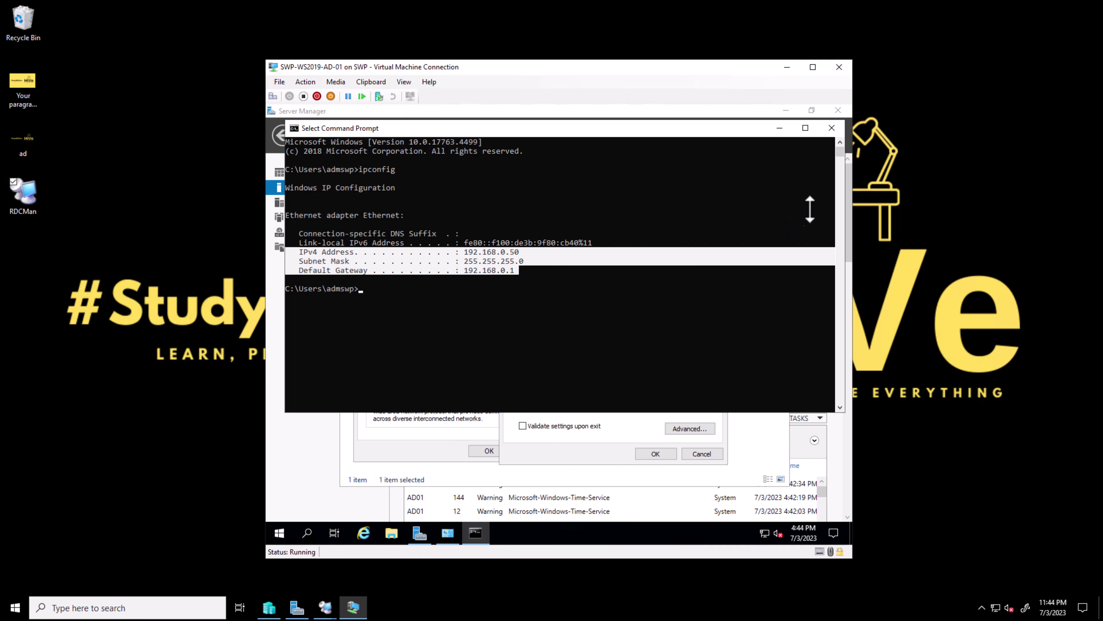
{"action": "left_click", "coordinate": [780, 127]}
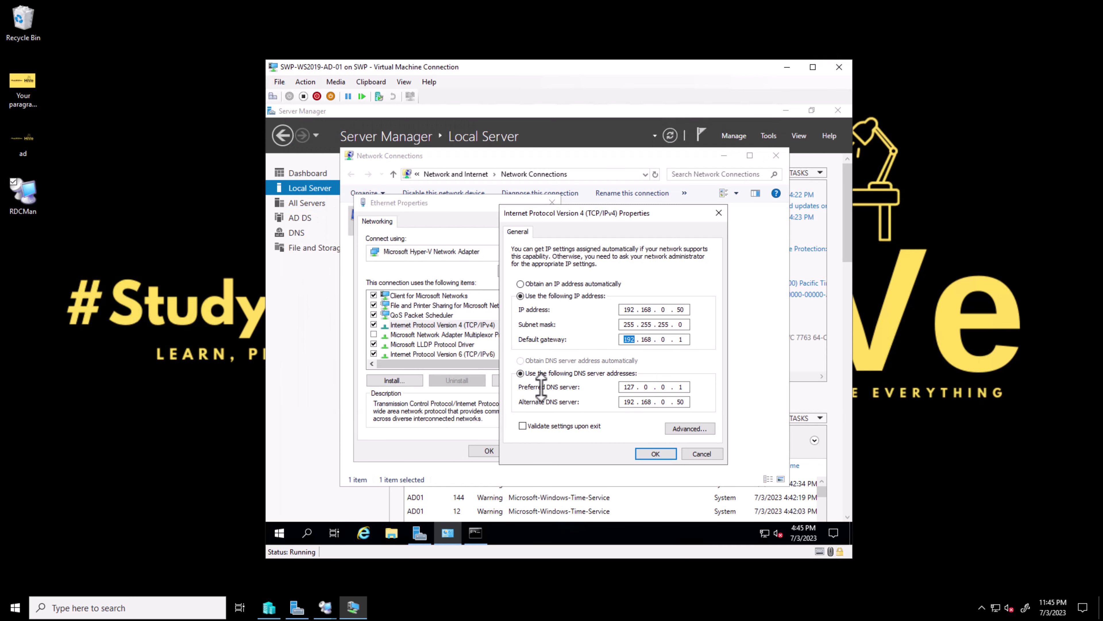
Confirm the IPv4 settings with OK and browse Server Manager's DNS and Dashboard pages
{"action": "left_click_drag", "start_coordinate": [627, 387], "coordinate": [688, 401]}
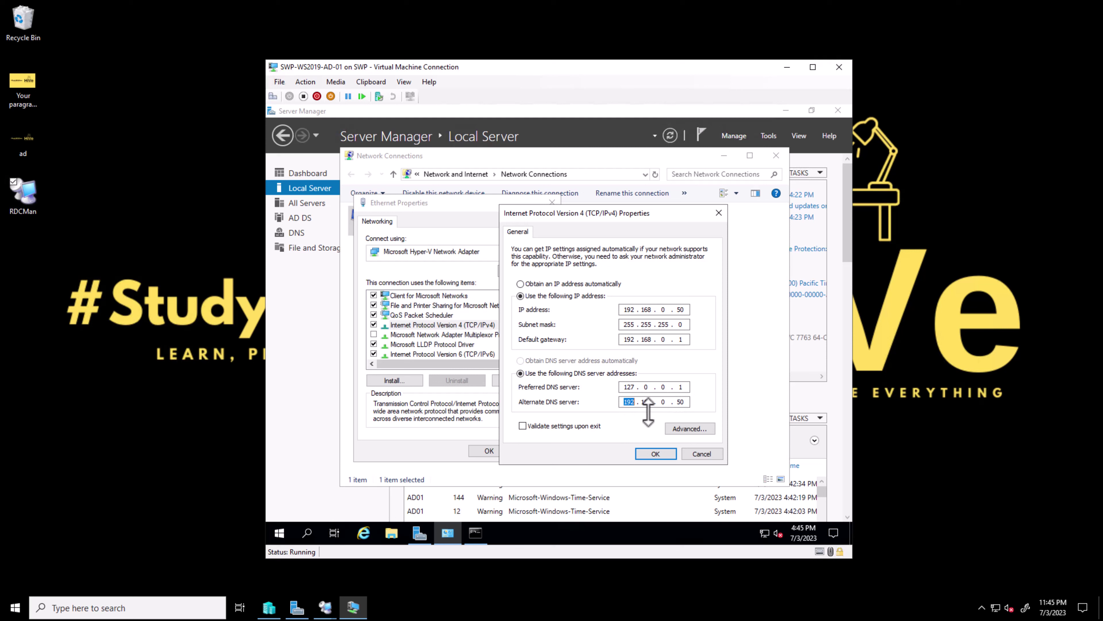
{"action": "left_click", "coordinate": [656, 453]}
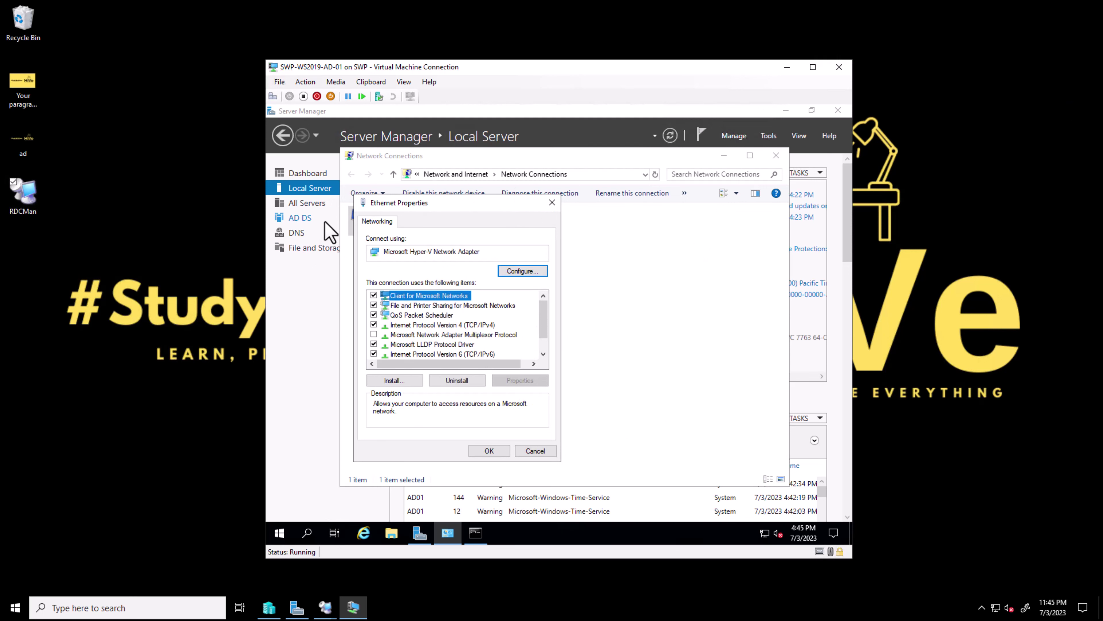
{"action": "left_click", "coordinate": [301, 234]}
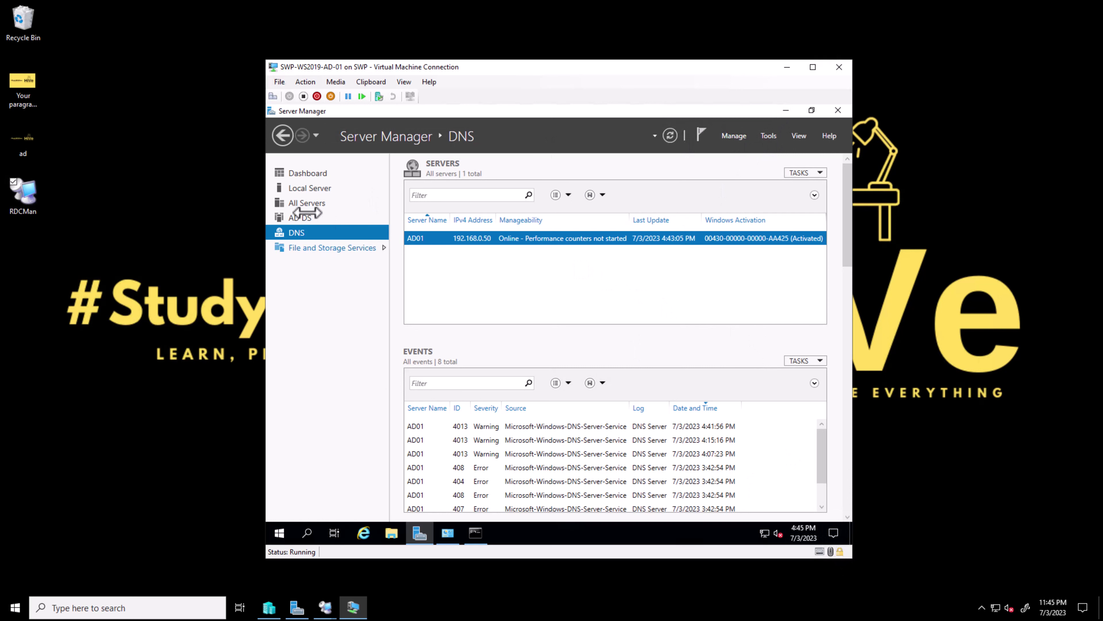
{"action": "left_click", "coordinate": [311, 173]}
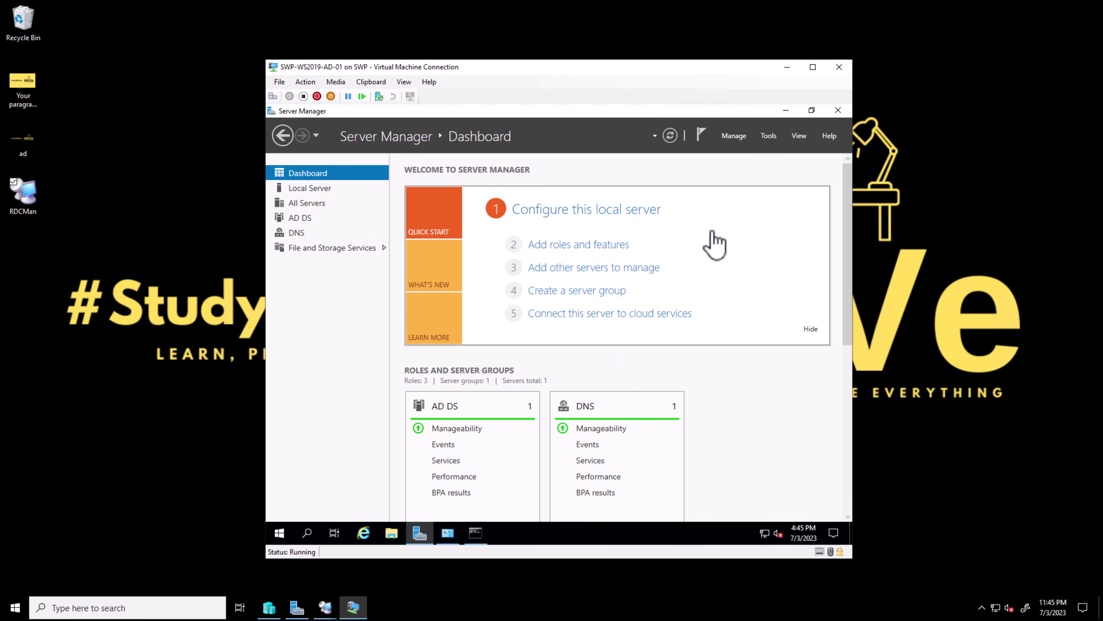
Close Ethernet Properties and Network Connections, bringing back the ipconfig output in Command Prompt
{"action": "left_click", "coordinate": [786, 112]}
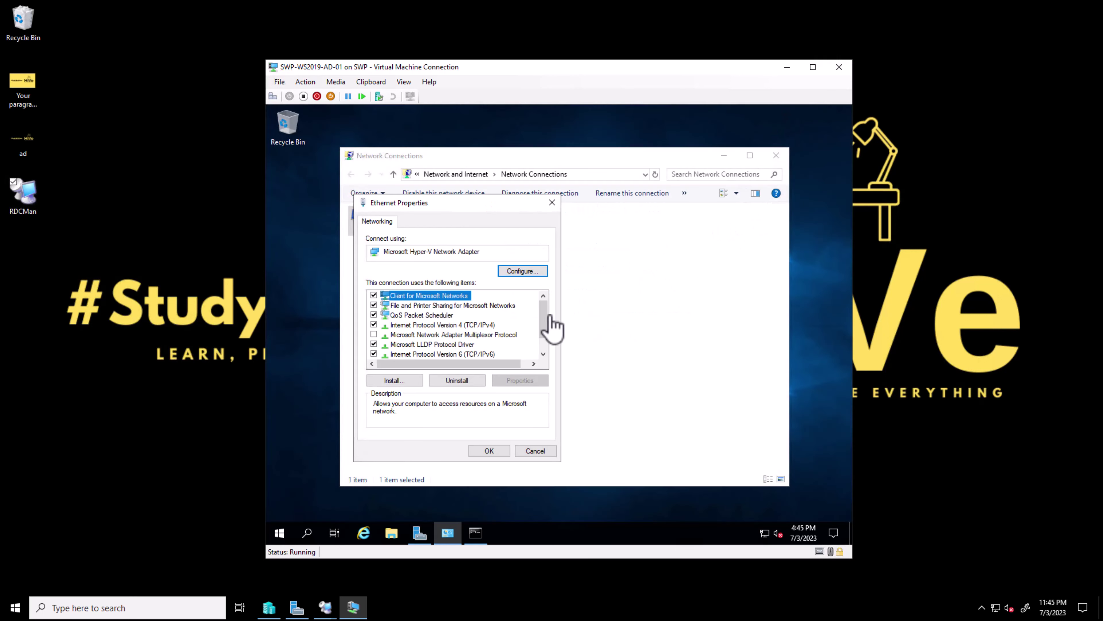
{"action": "key", "text": "Escape"}
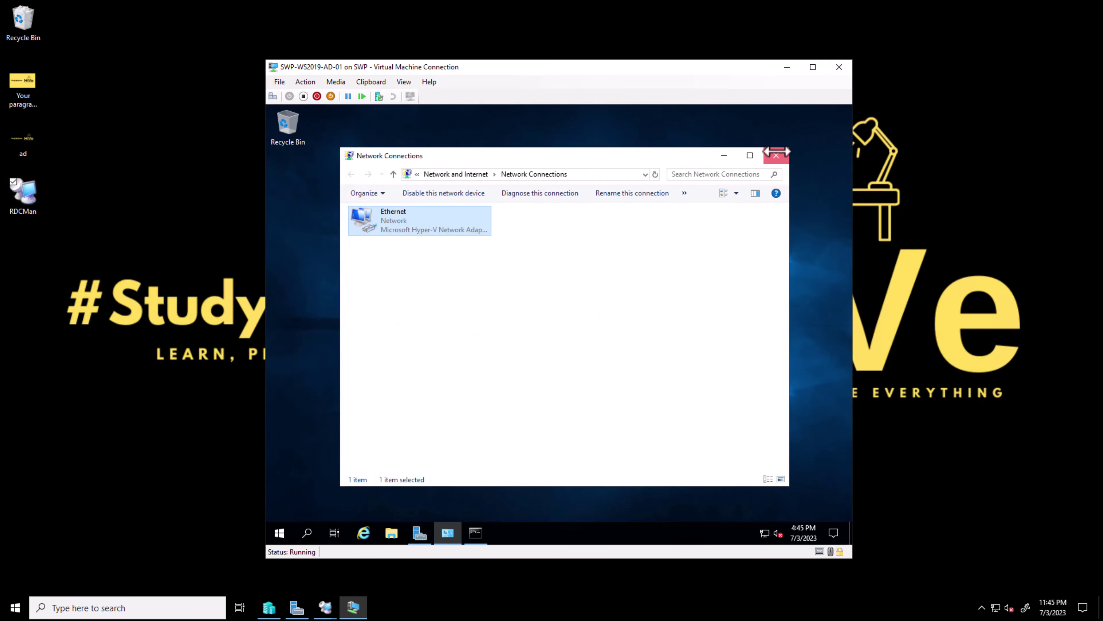
{"action": "left_click", "coordinate": [777, 155]}
{"action": "left_click", "coordinate": [448, 533]}
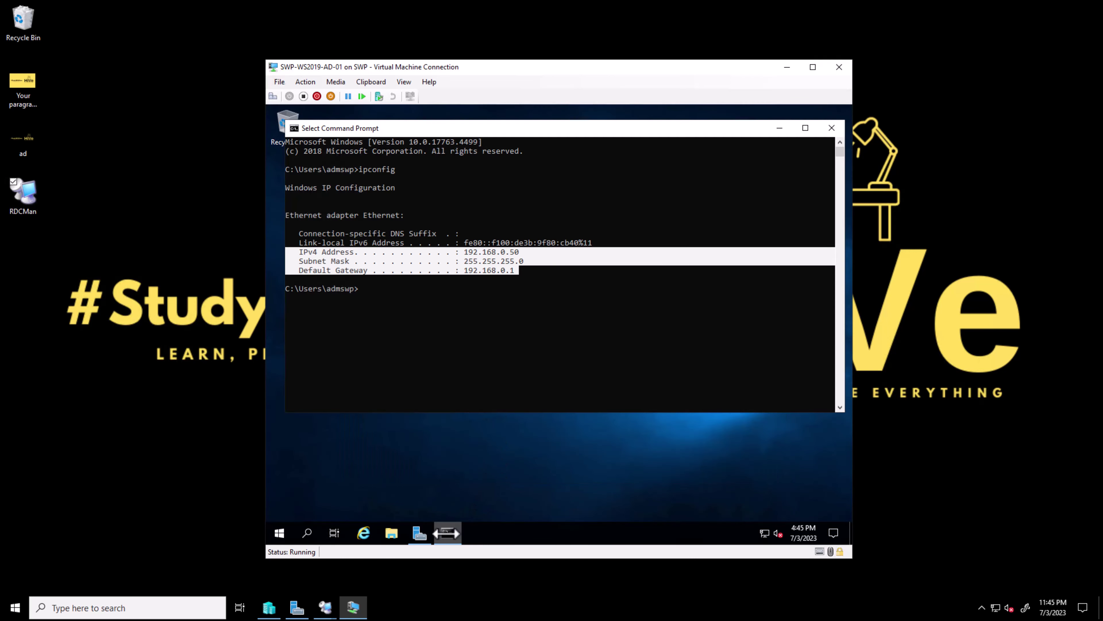
{"action": "left_click", "coordinate": [534, 270]}
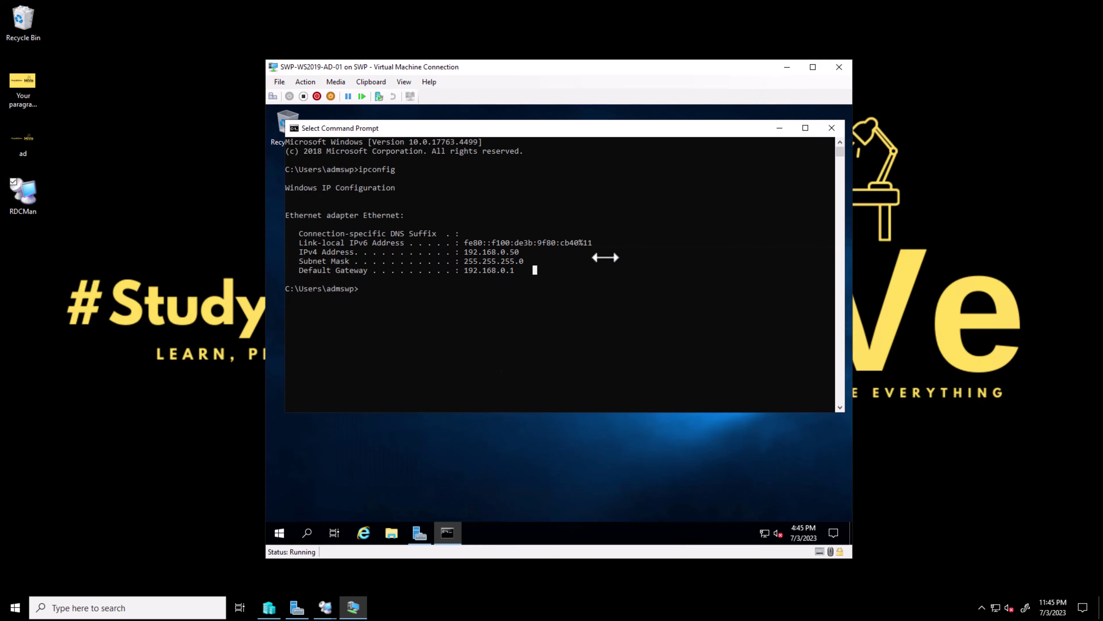
Search 'remo' in the VM's Start menu, launch Remote Desktop Connection, then close it
{"action": "left_click", "coordinate": [279, 532]}
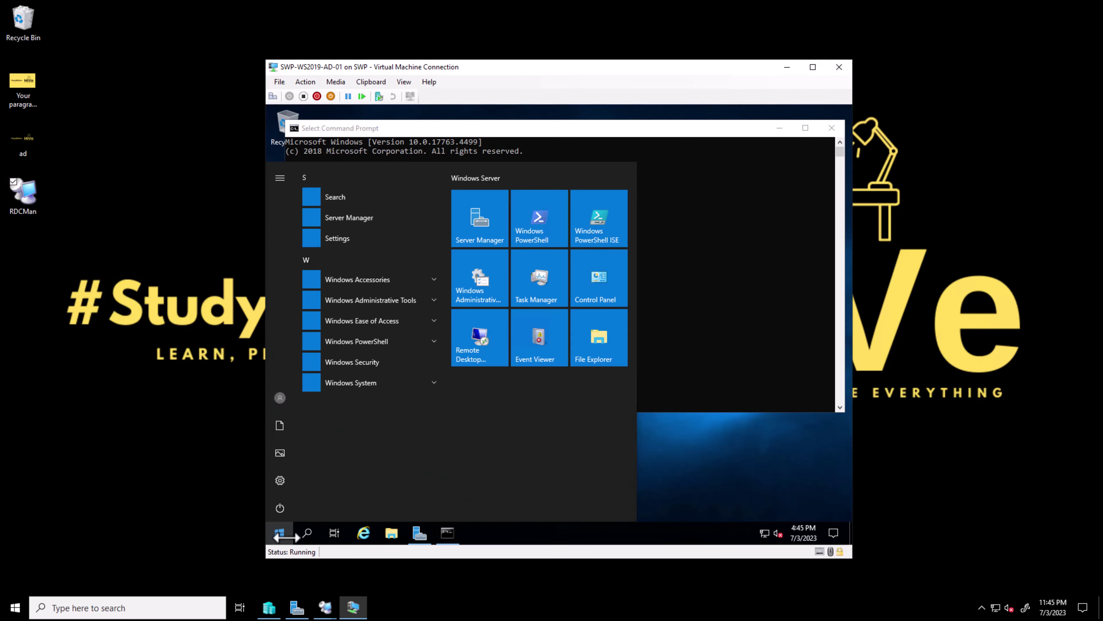
{"action": "left_click", "coordinate": [308, 532]}
{"action": "type", "text": "remo"}
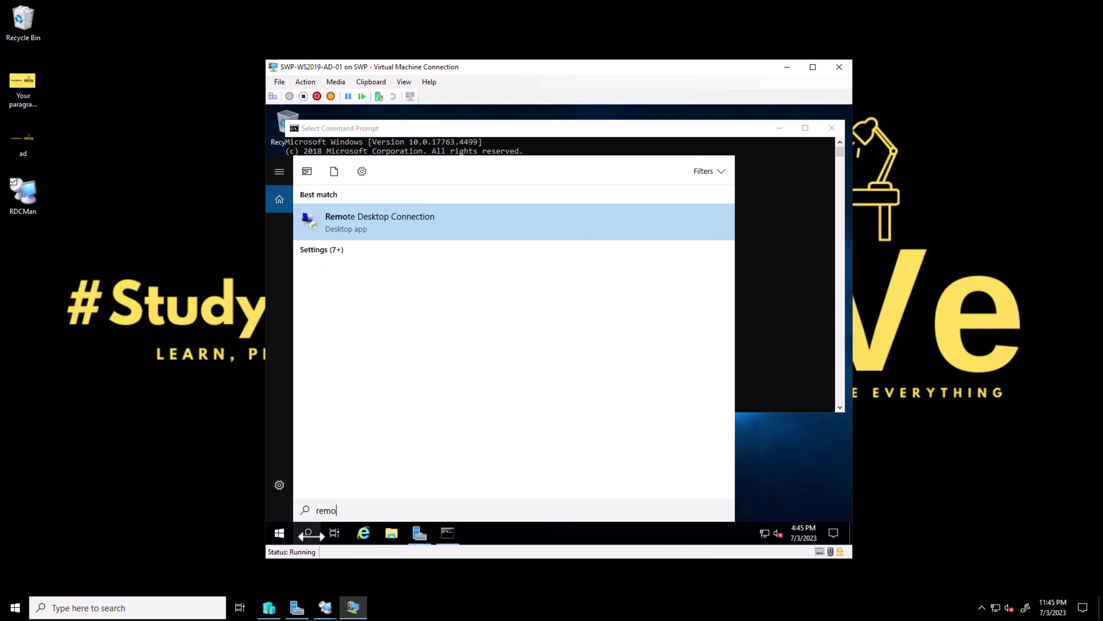
{"action": "key", "text": "Return"}
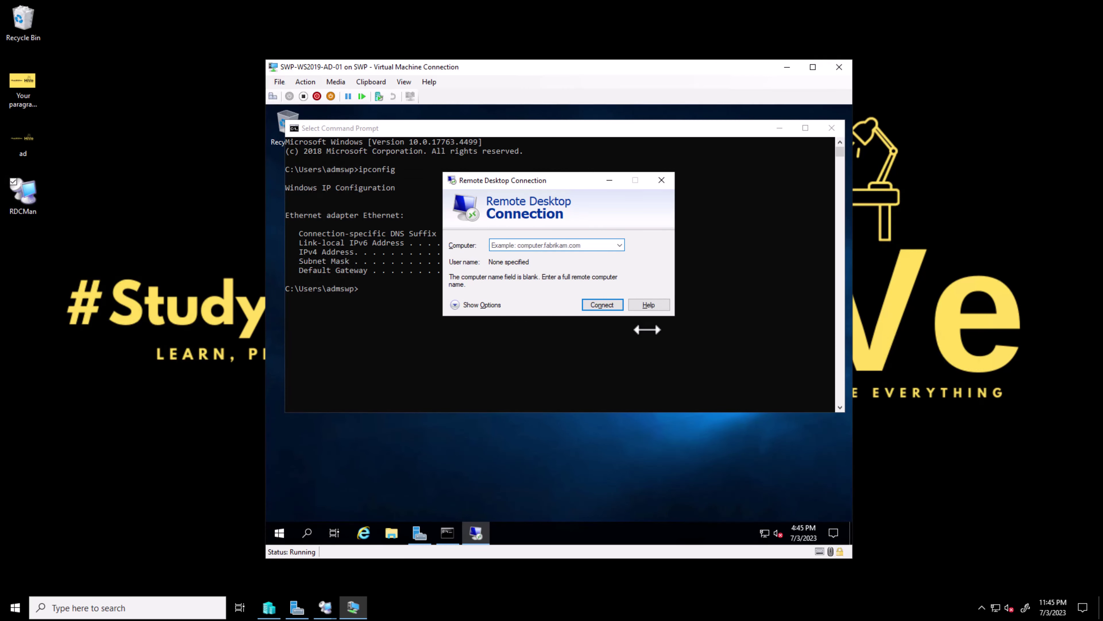
{"action": "left_click", "coordinate": [664, 179]}
Search 'remote desk' and open Remote Desktop settings, confirming Enable Remote Desktop is On
{"action": "left_click", "coordinate": [300, 532]}
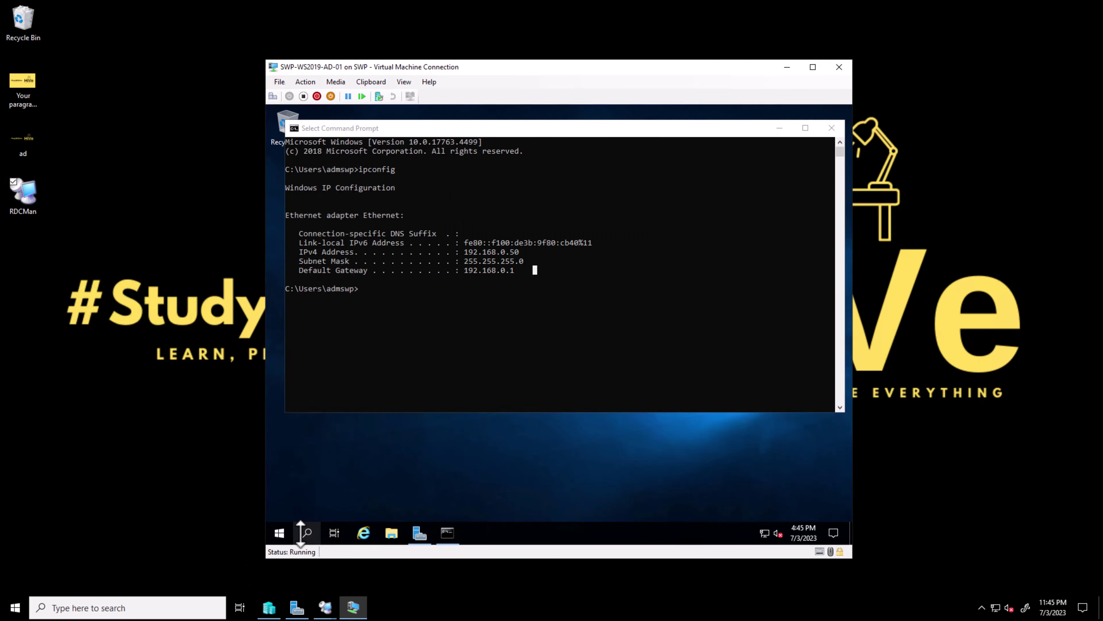
{"action": "type", "text": "reo"}
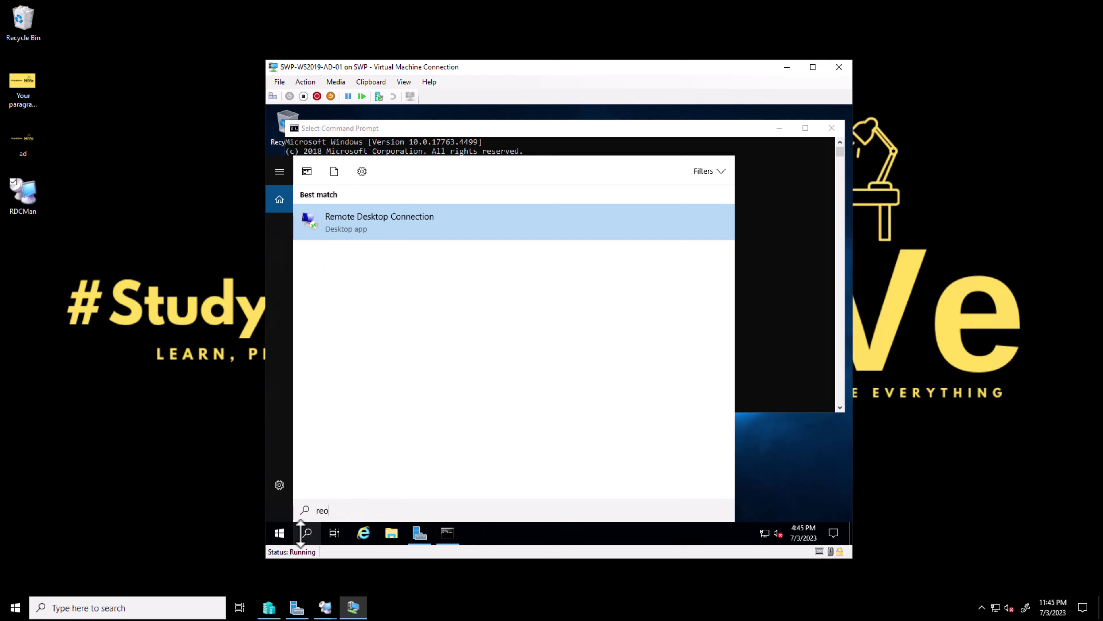
{"action": "type", "text": "mote desk"}
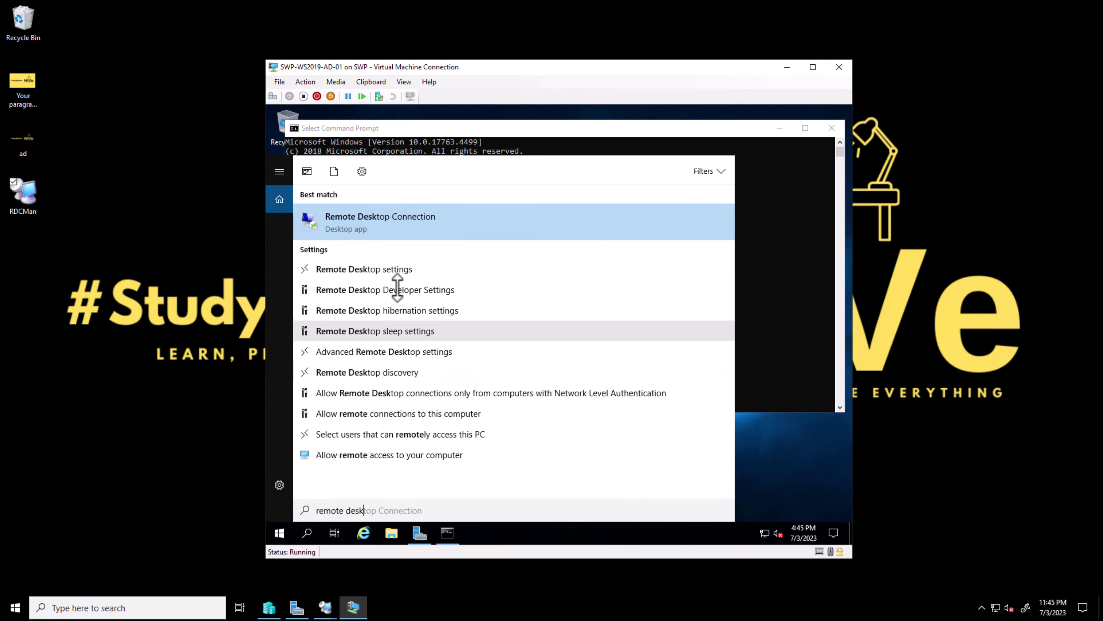
{"action": "left_click", "coordinate": [402, 268]}
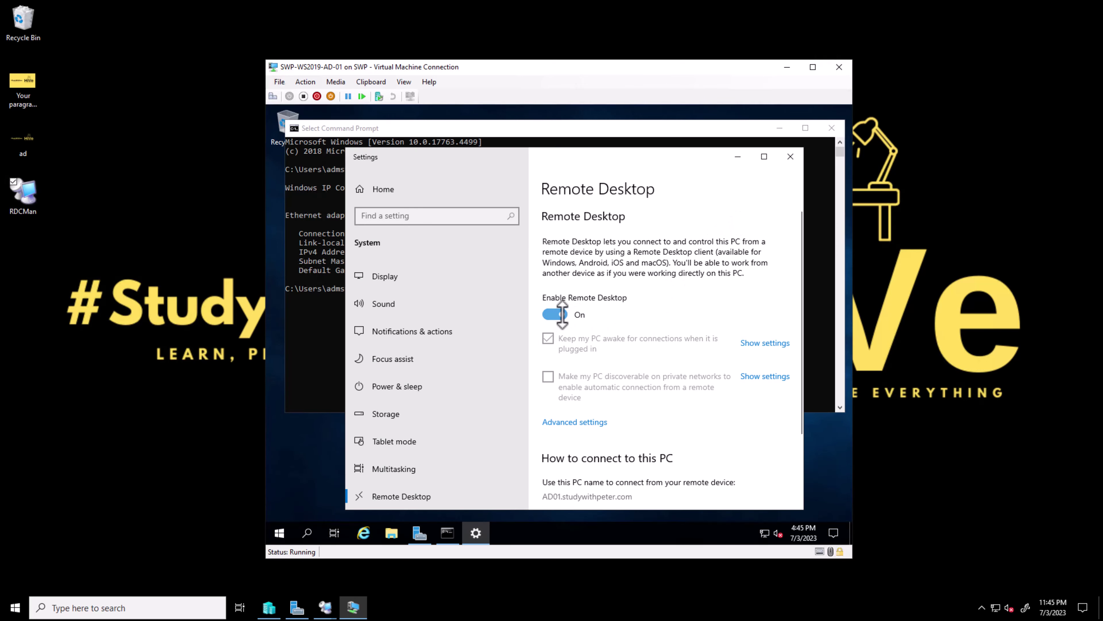
{"action": "left_click", "coordinate": [325, 606]}
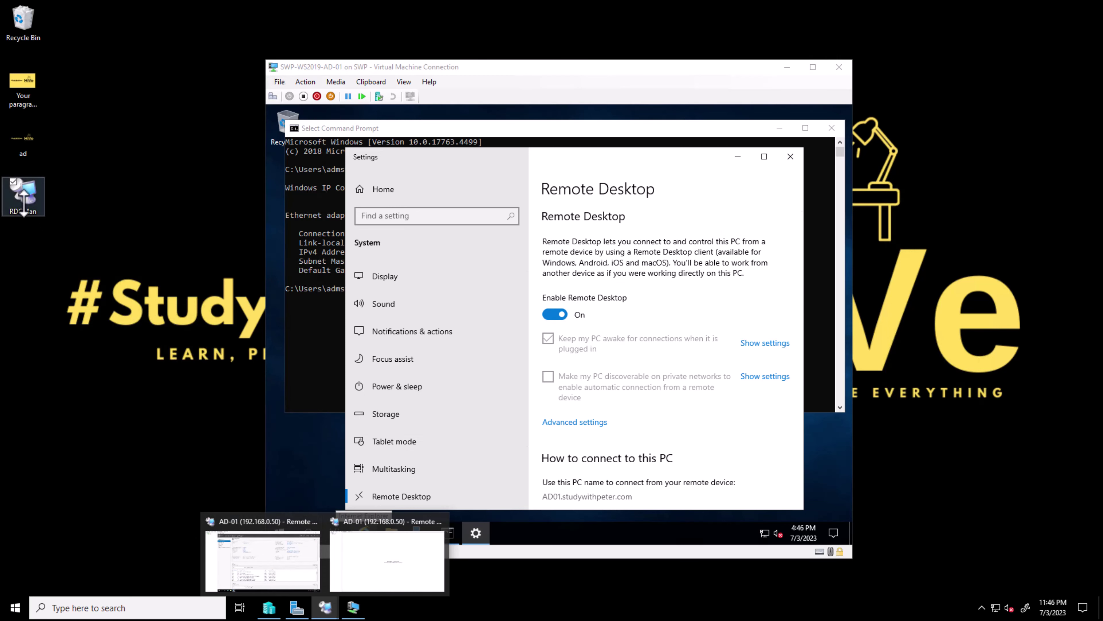
In Remote Desktop Connection Manager, bring up the context menus for AD-01 and the LAB group
{"action": "left_click", "coordinate": [384, 565]}
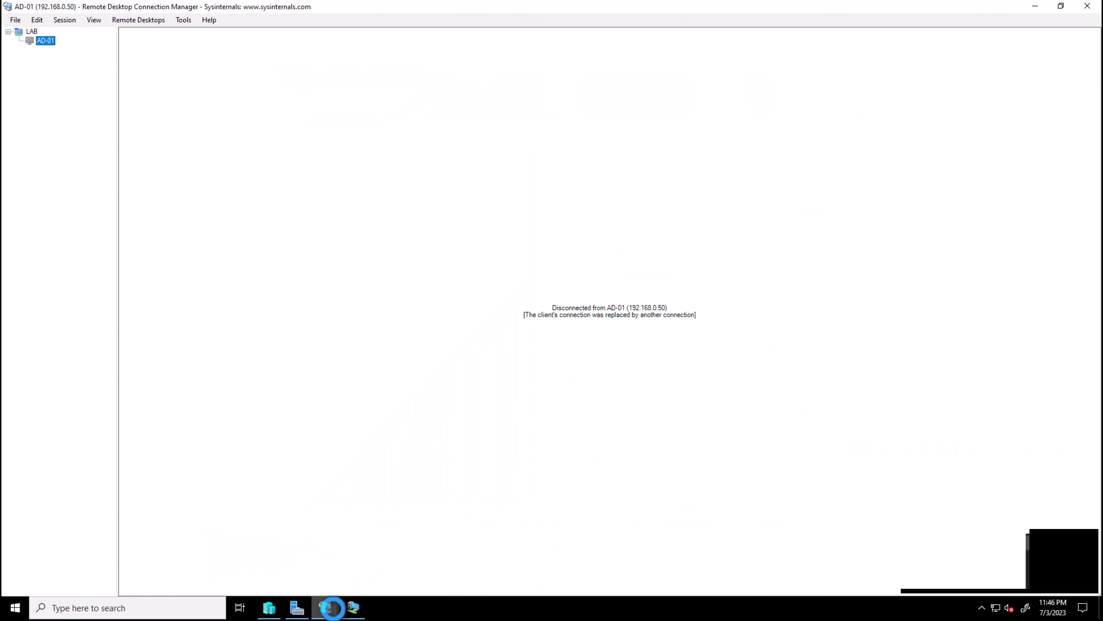
{"action": "left_click", "coordinate": [44, 40]}
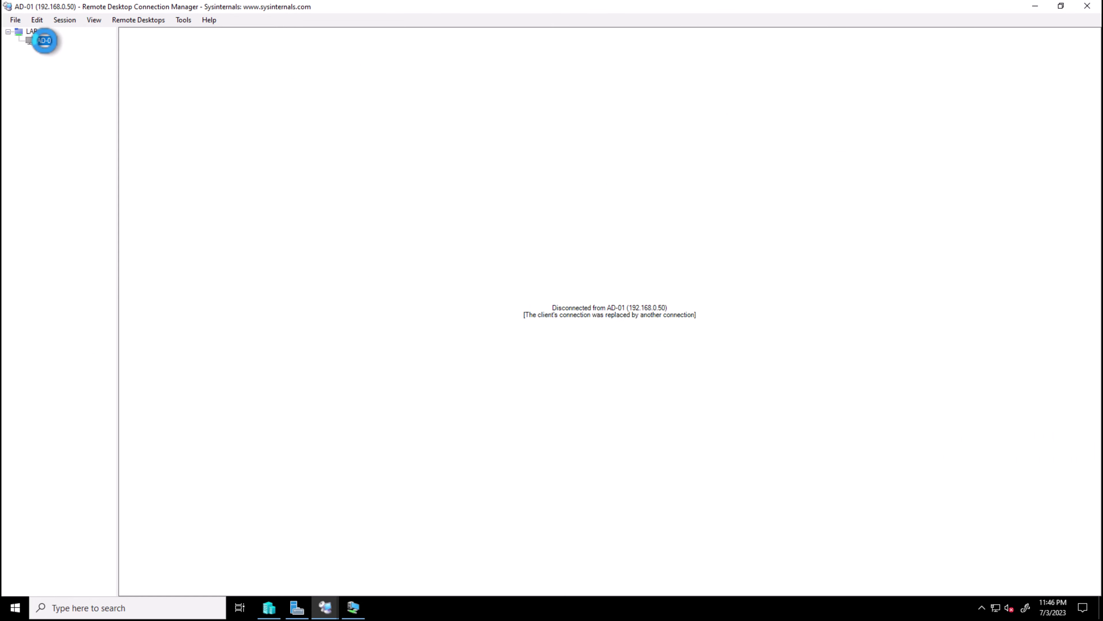
{"action": "right_click", "coordinate": [44, 40]}
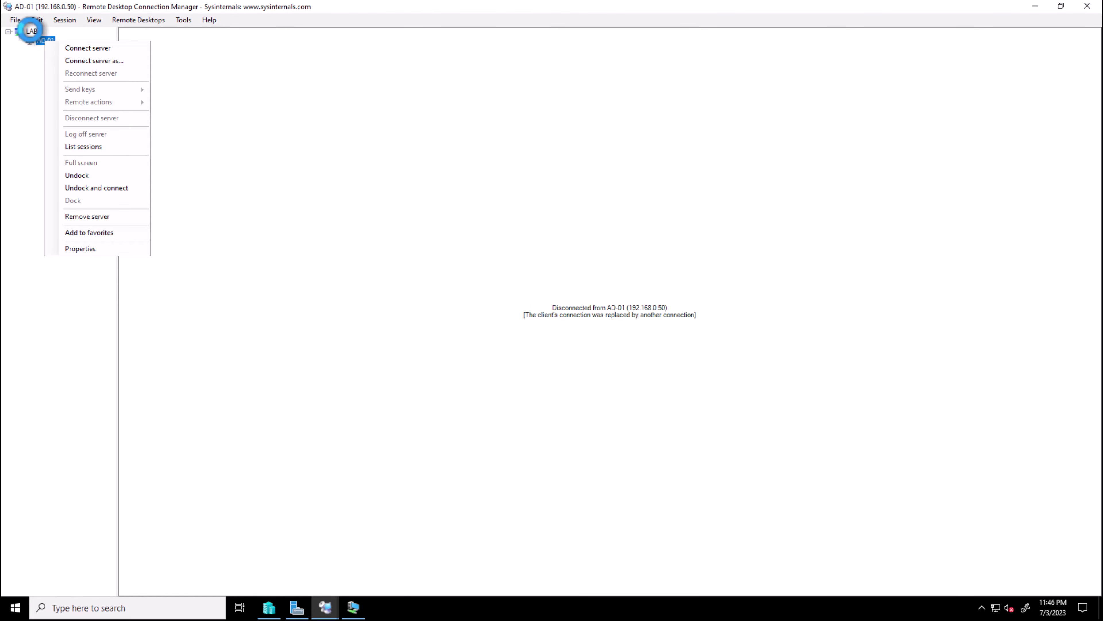
{"action": "left_click", "coordinate": [31, 31]}
{"action": "right_click", "coordinate": [32, 31]}
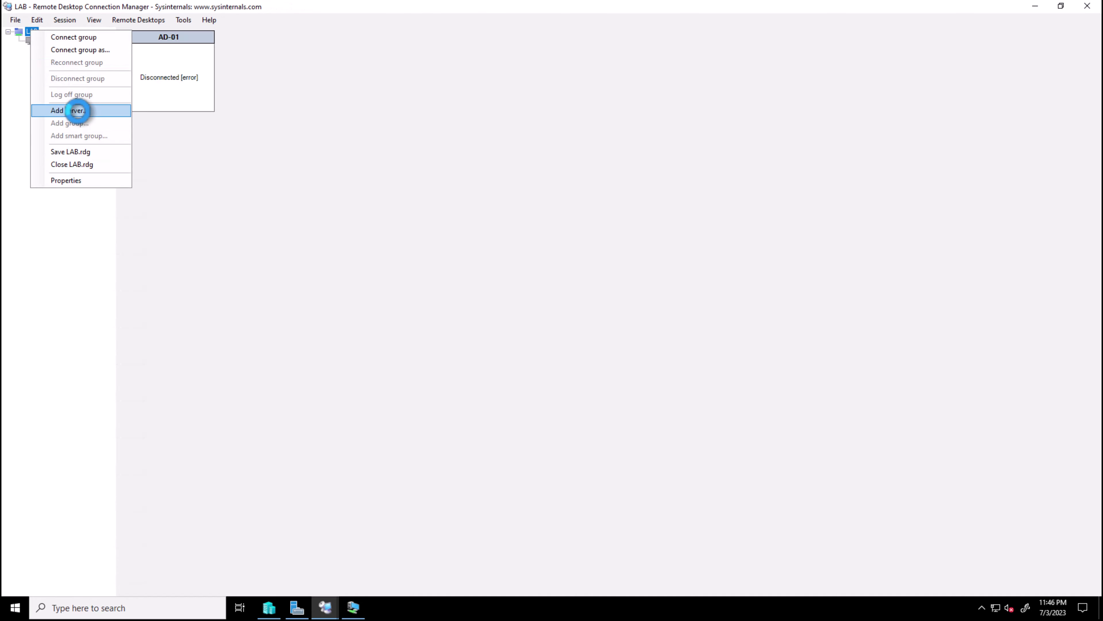
Start adding a server to LAB, cancel the Add Server dialog, and open AD-01's context menu
{"action": "left_click", "coordinate": [79, 109]}
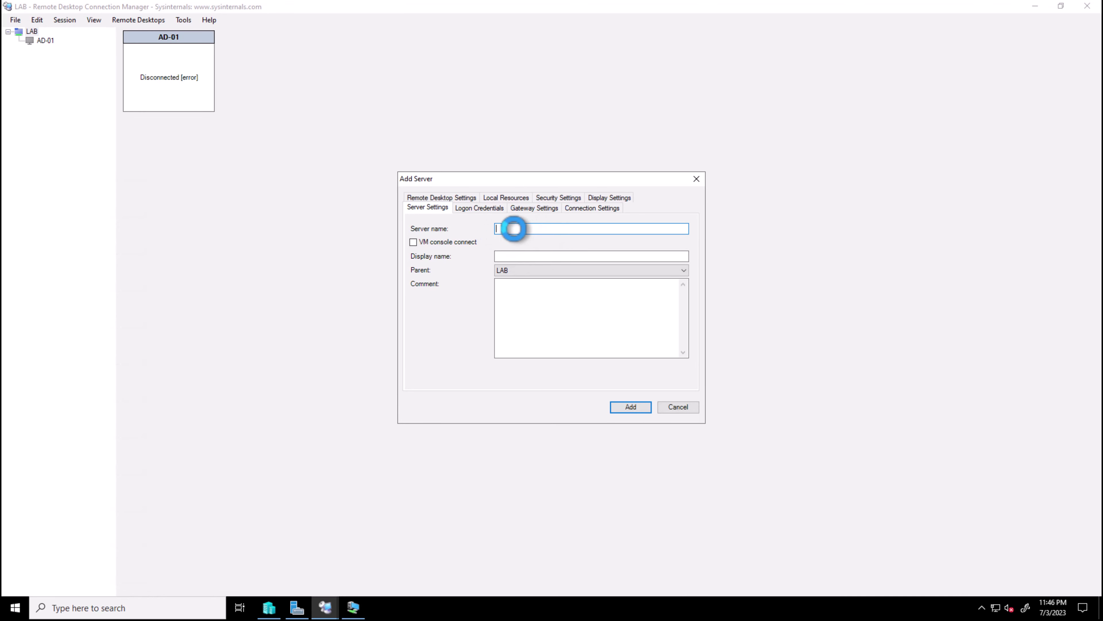
{"action": "left_click", "coordinate": [505, 256]}
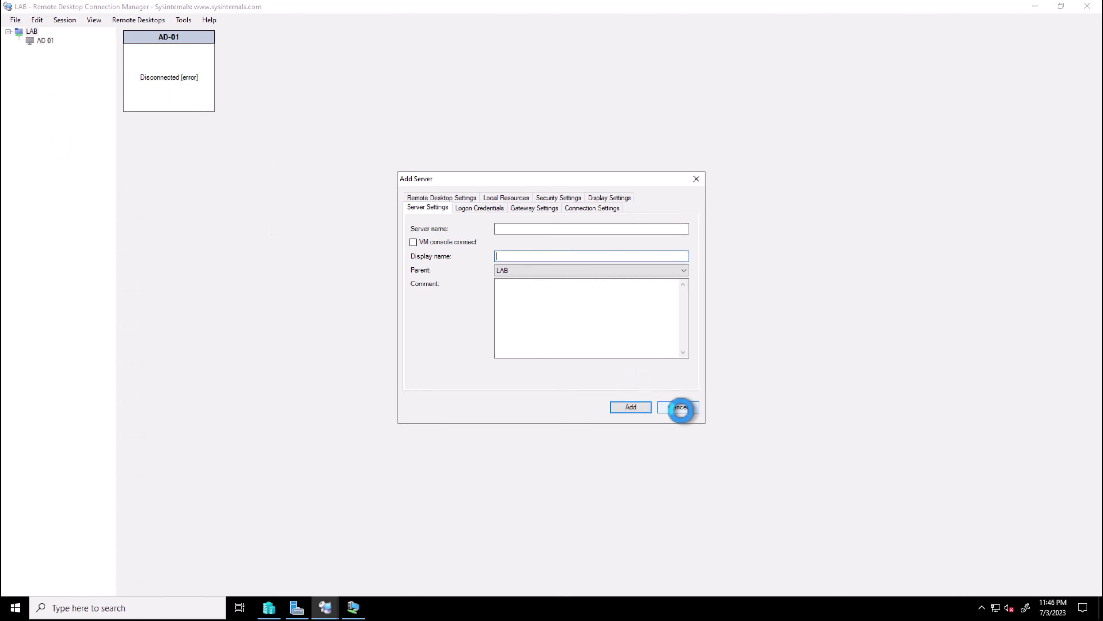
{"action": "left_click", "coordinate": [679, 406]}
{"action": "right_click", "coordinate": [41, 39]}
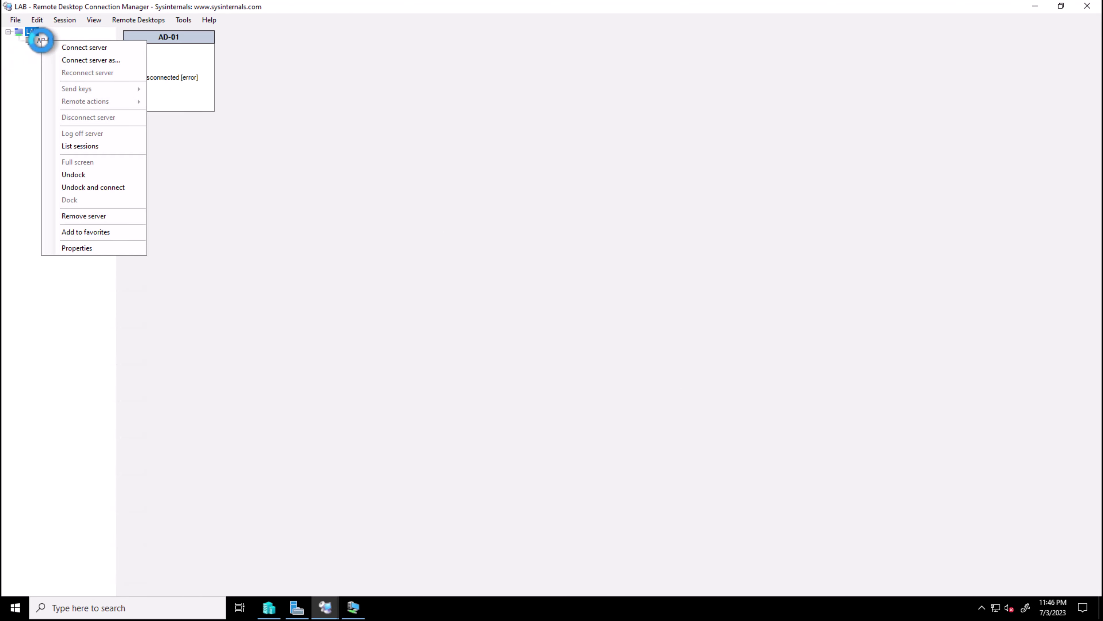
Connect to AD-01 via Connect server as..., keeping the saved credential profile
{"action": "left_click", "coordinate": [93, 61]}
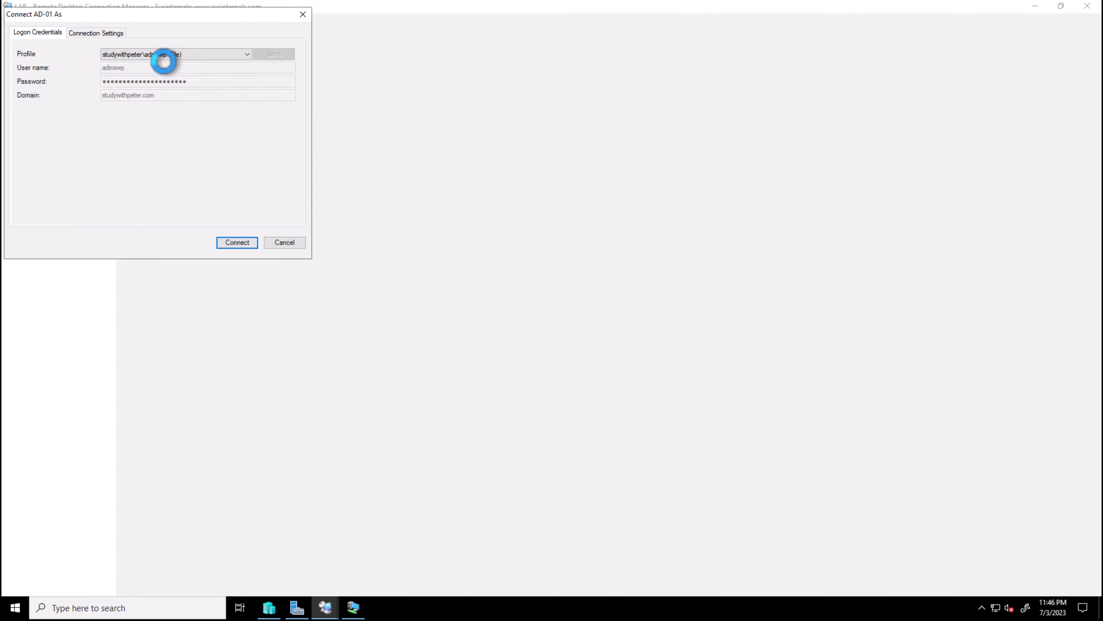
{"action": "left_click_drag", "start_coordinate": [190, 15], "coordinate": [212, 22]}
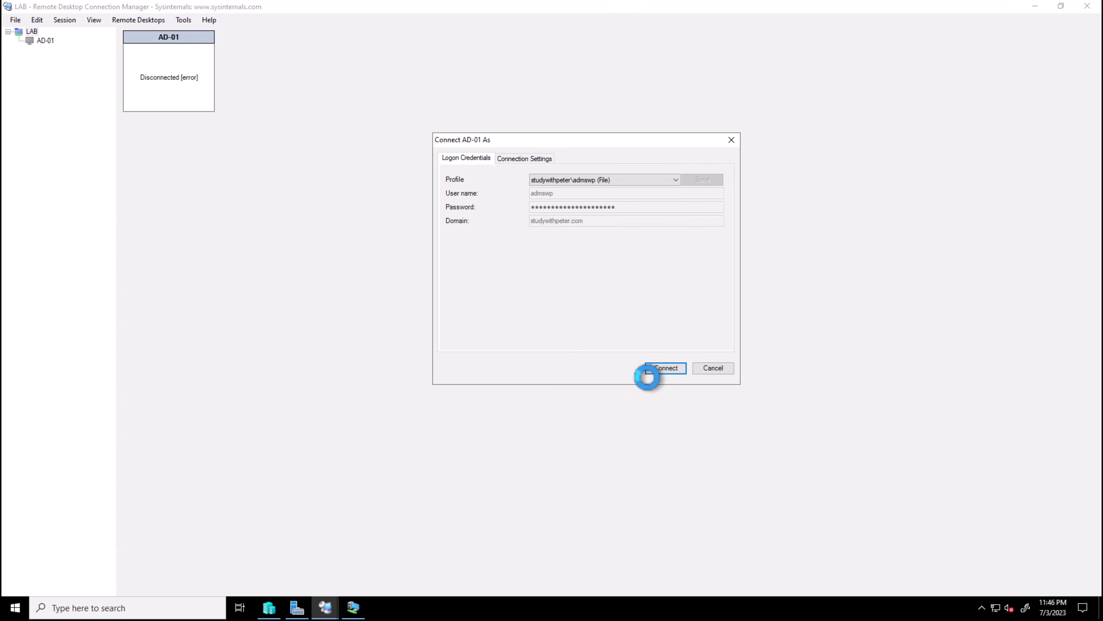
{"action": "left_click", "coordinate": [672, 368]}
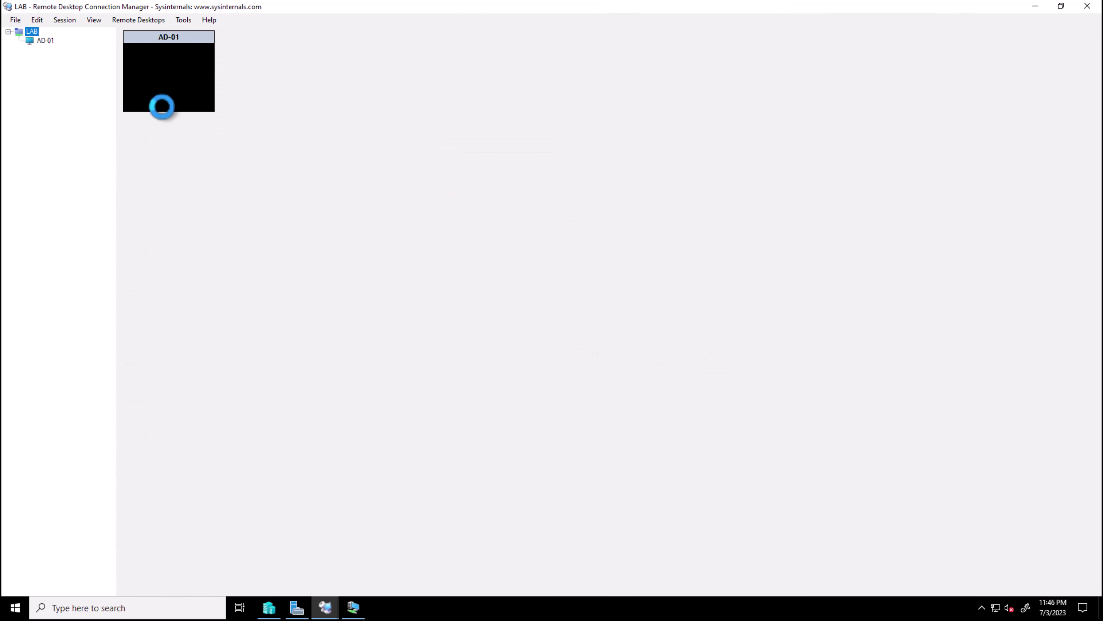
Show AD-01's desktop full size, close its Settings and Command Prompt windows, and minimize Virtual Machine Connection
{"action": "left_click", "coordinate": [43, 40]}
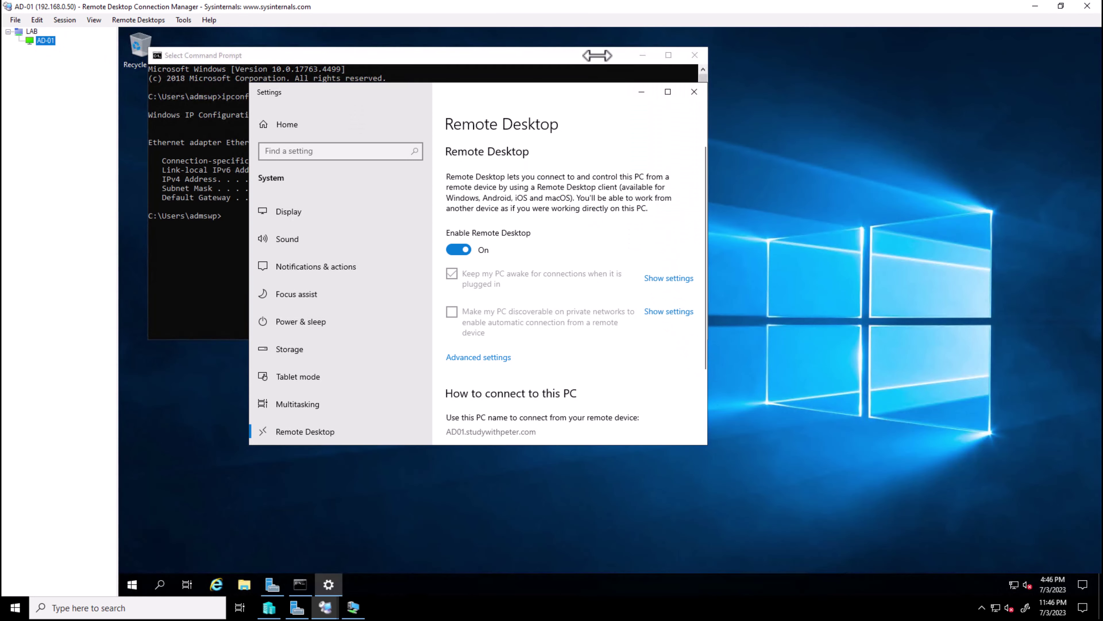
{"action": "left_click", "coordinate": [694, 92]}
{"action": "left_click_drag", "start_coordinate": [603, 53], "coordinate": [670, 158]}
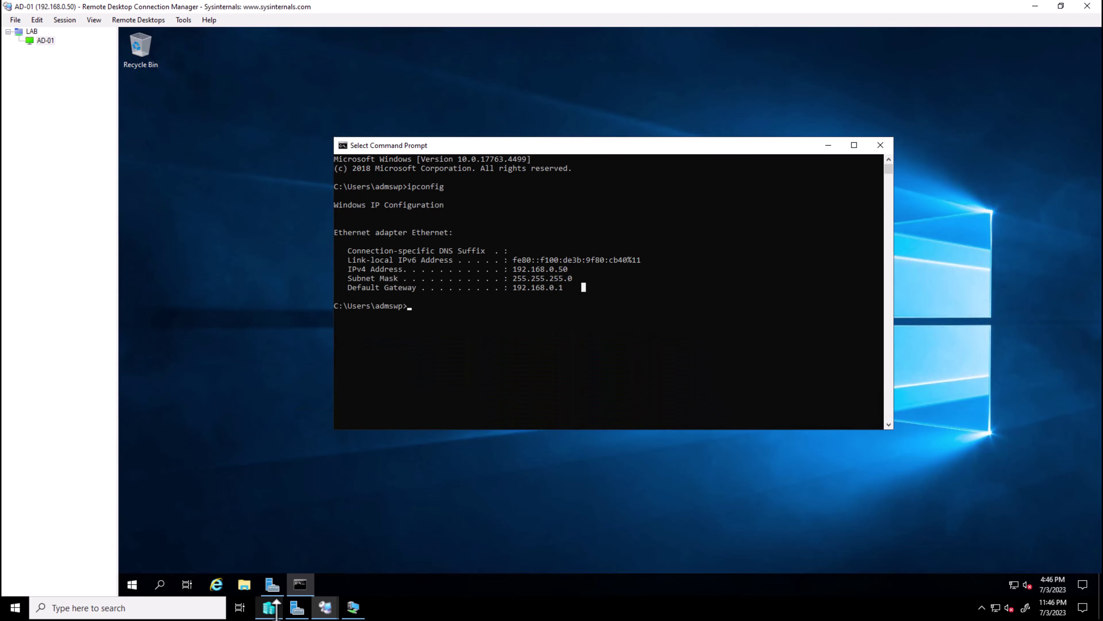
{"action": "left_click", "coordinate": [880, 145]}
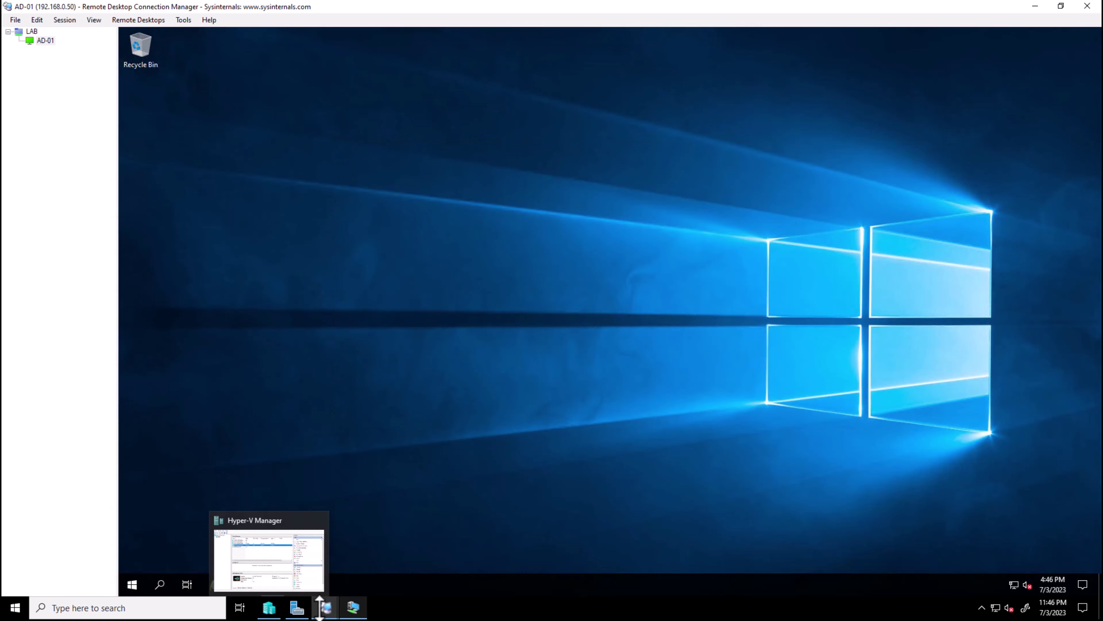
{"action": "left_click", "coordinate": [355, 607]}
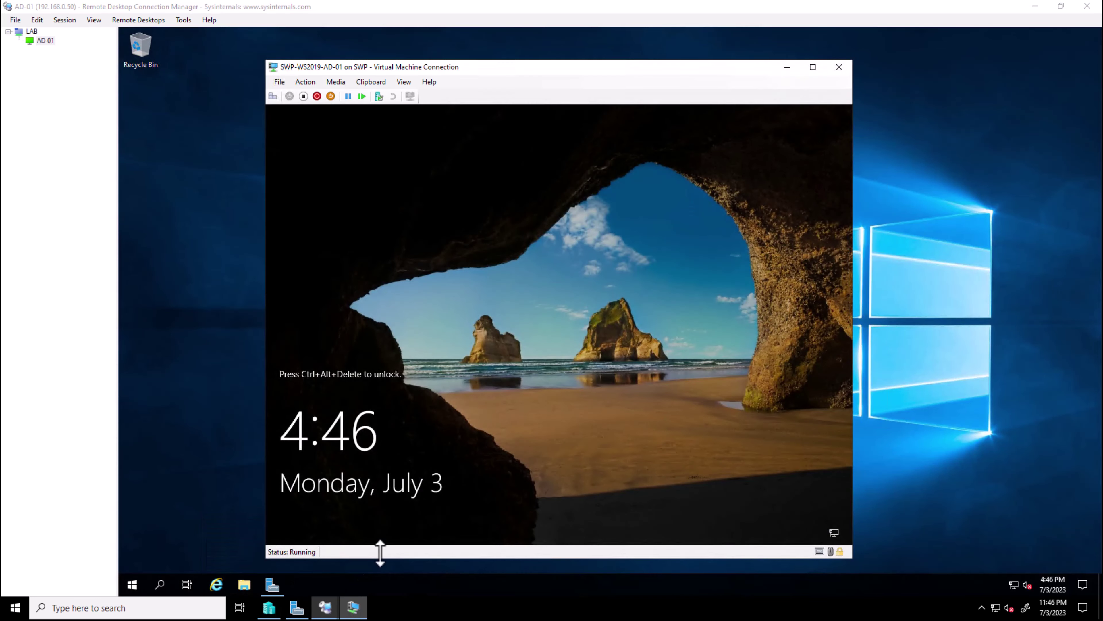
{"action": "left_click", "coordinate": [787, 68]}
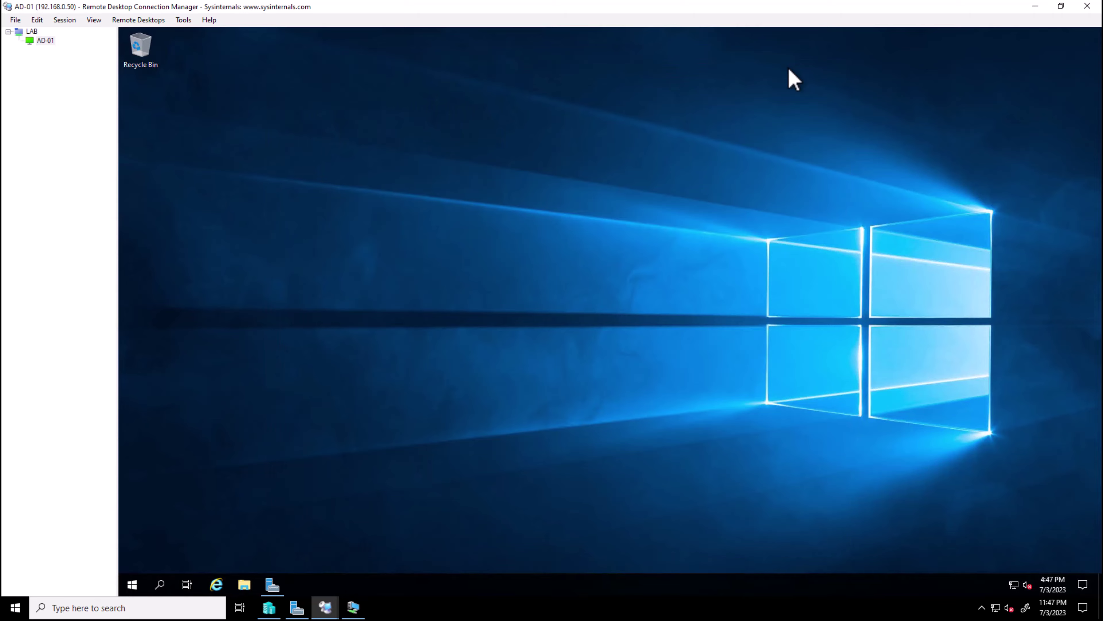
Restore Server Manager on AD-01, view Local Server, and launch Active Directory Users and Computers from Tools
{"action": "left_click", "coordinate": [273, 584]}
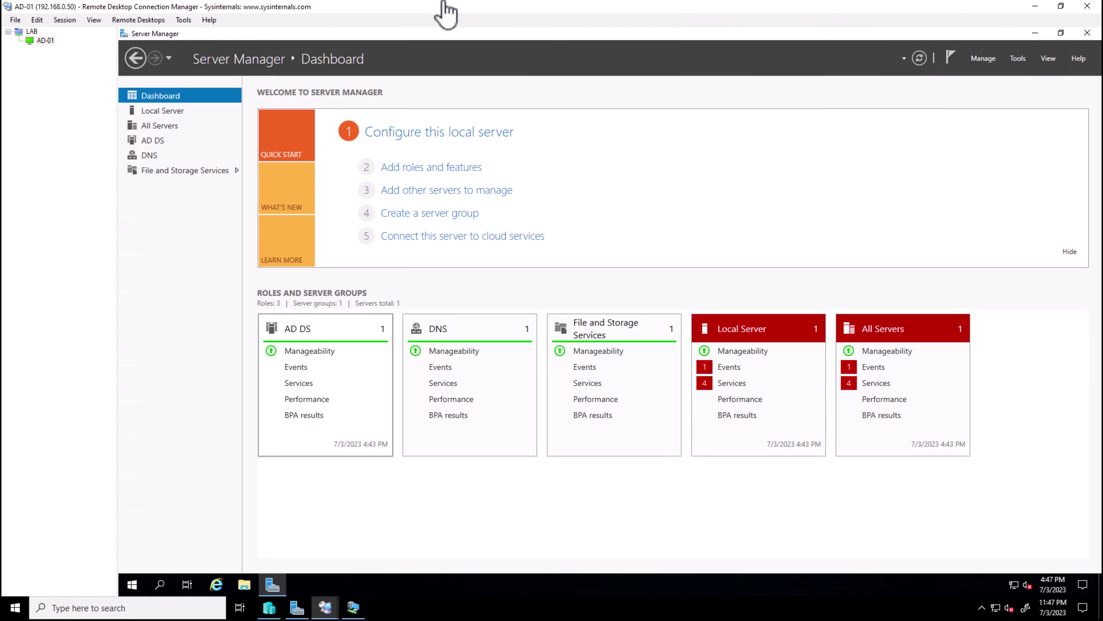
{"action": "left_click", "coordinate": [169, 111]}
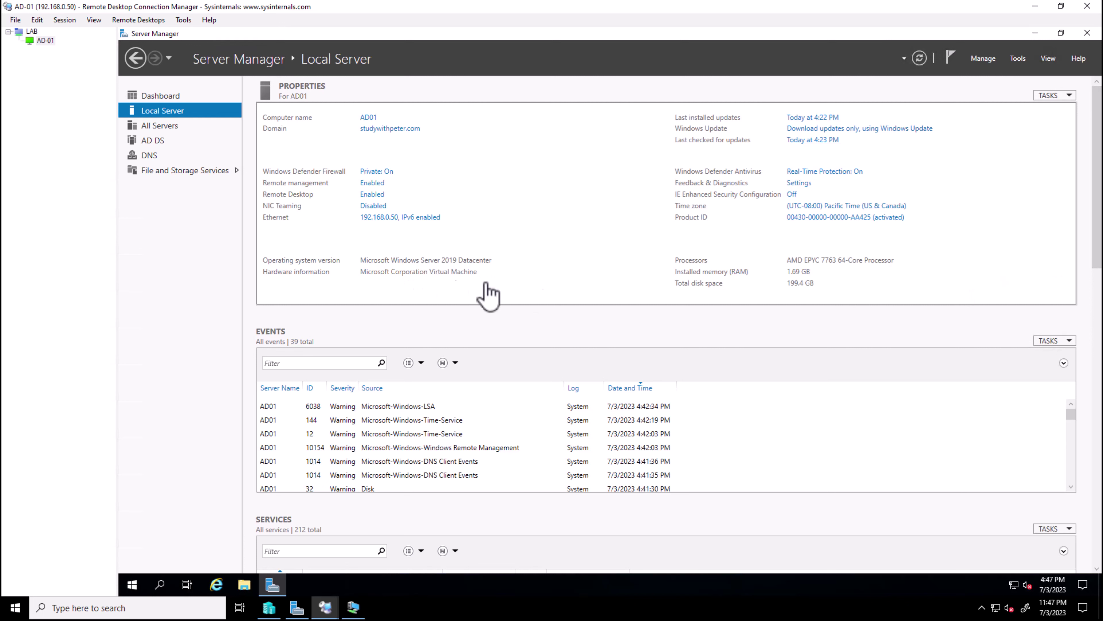
{"action": "left_click", "coordinate": [1016, 61]}
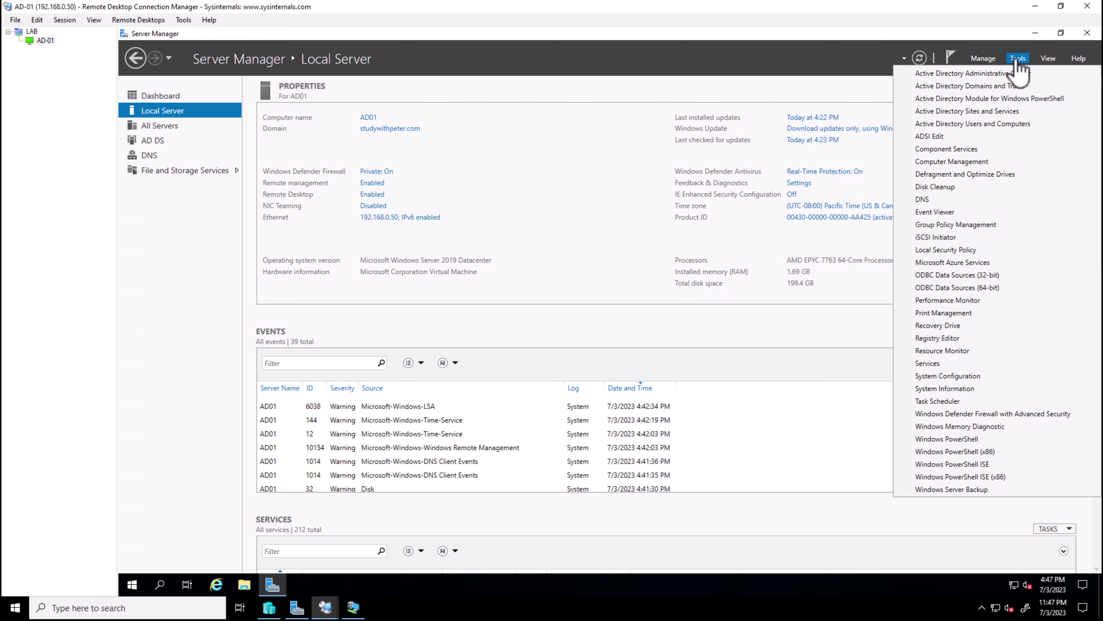
{"action": "left_click", "coordinate": [983, 60]}
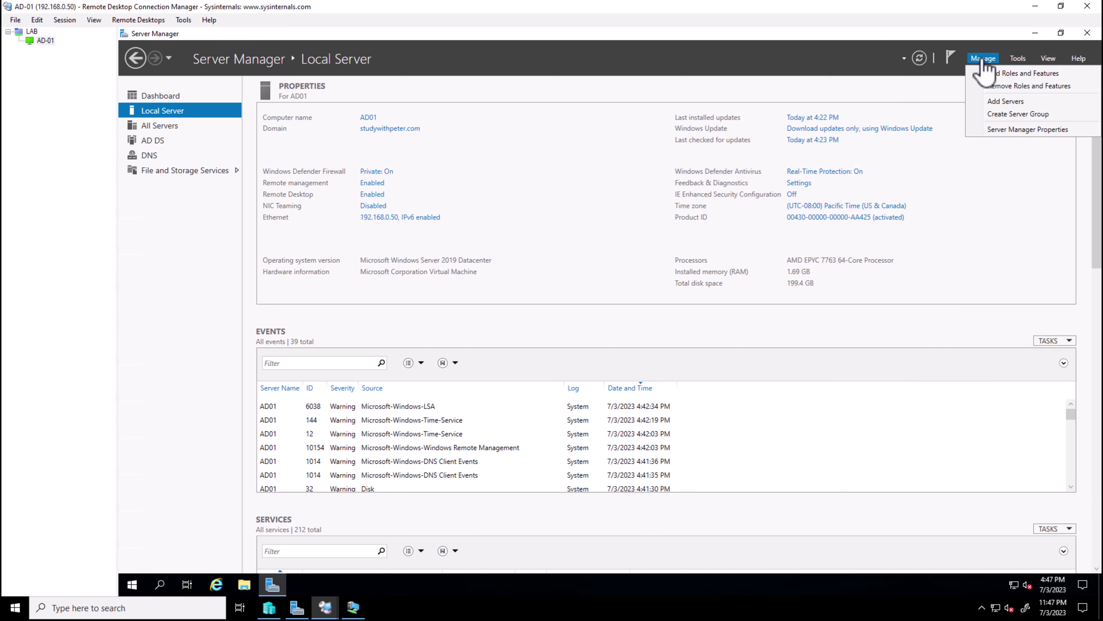
{"action": "left_click", "coordinate": [1017, 61]}
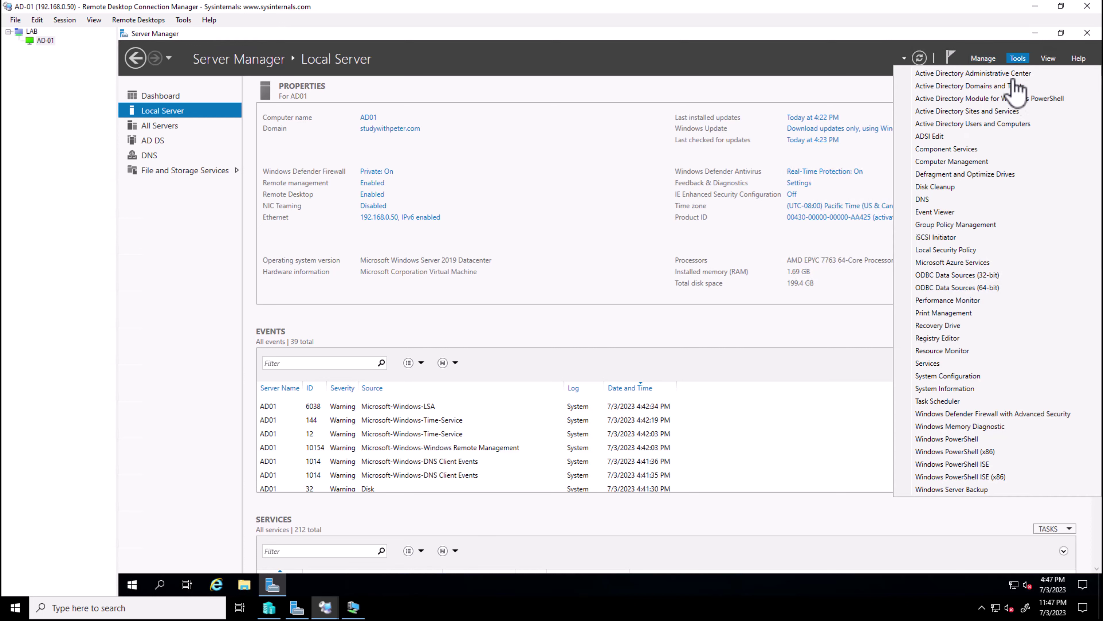
{"action": "left_click", "coordinate": [1007, 126]}
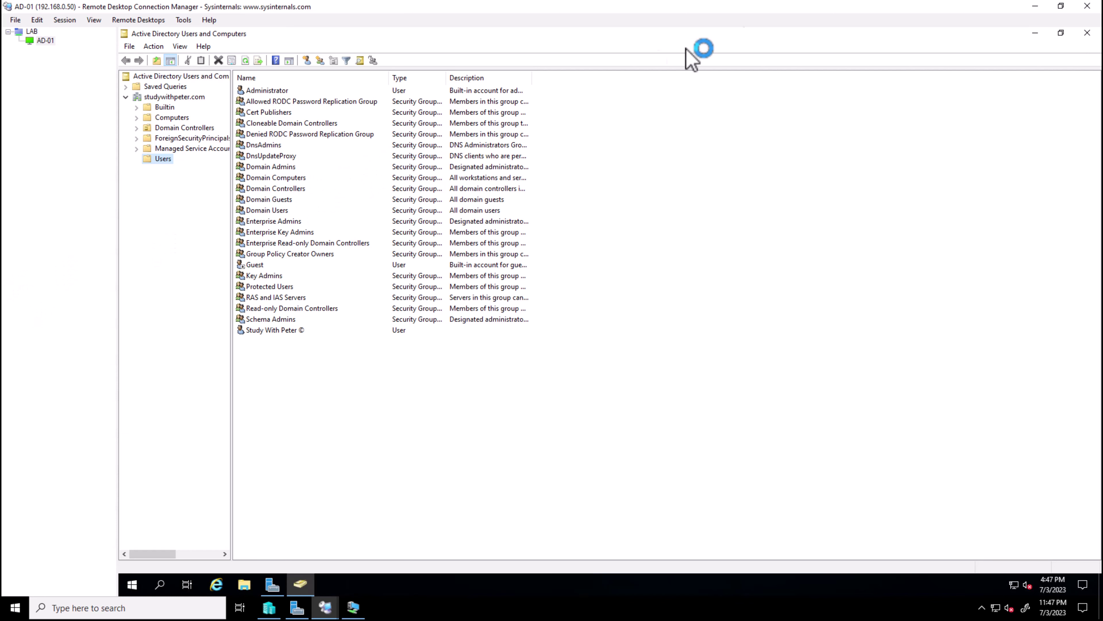
Restore, centre and enlarge the Active Directory Users and Computers window, then close it
{"action": "left_click", "coordinate": [1061, 33]}
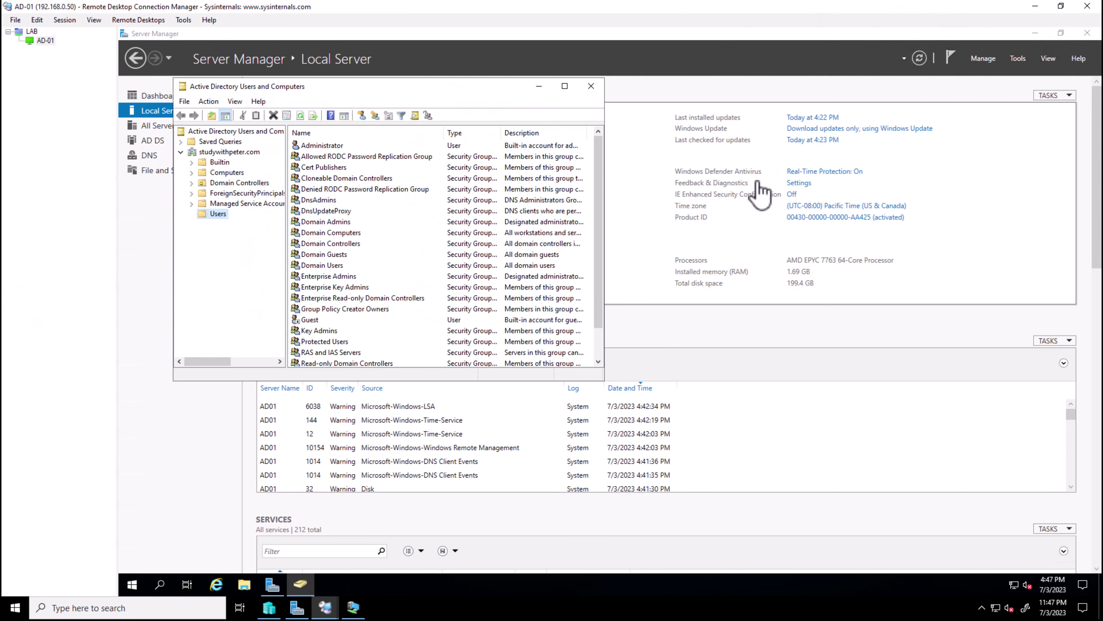
{"action": "left_click_drag", "start_coordinate": [500, 88], "coordinate": [669, 152]}
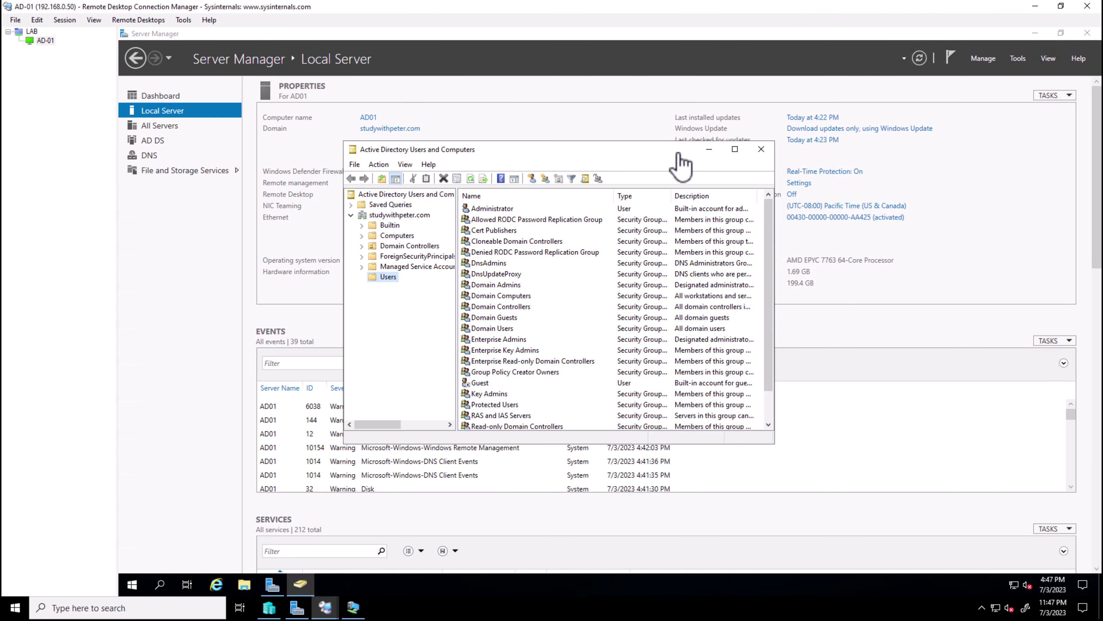
{"action": "left_click_drag", "start_coordinate": [776, 446], "coordinate": [900, 490]}
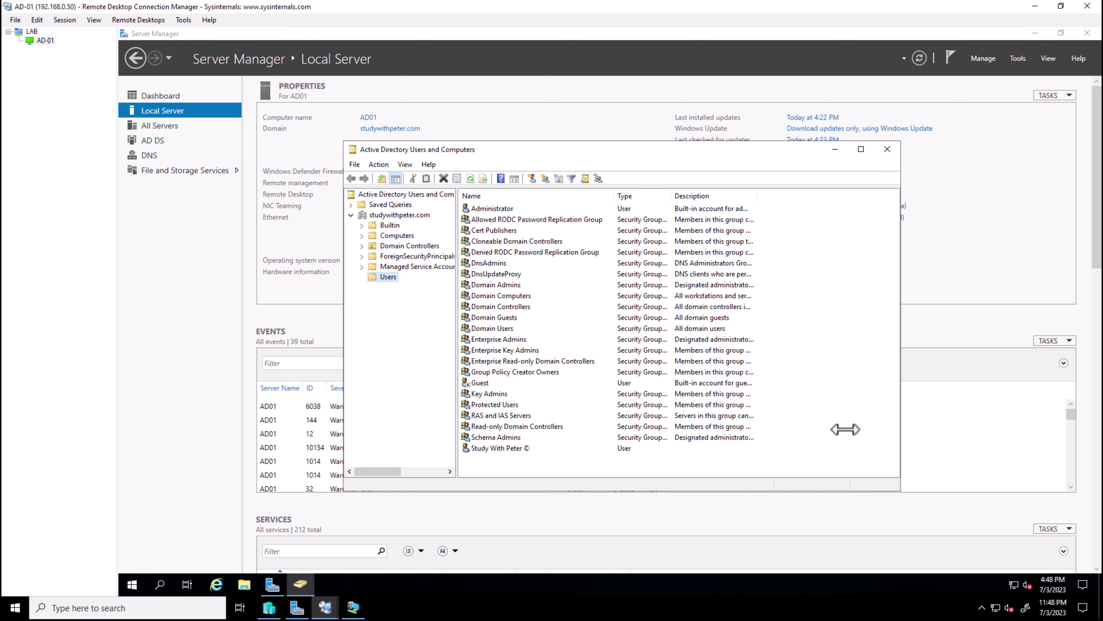
{"action": "left_click", "coordinate": [886, 149]}
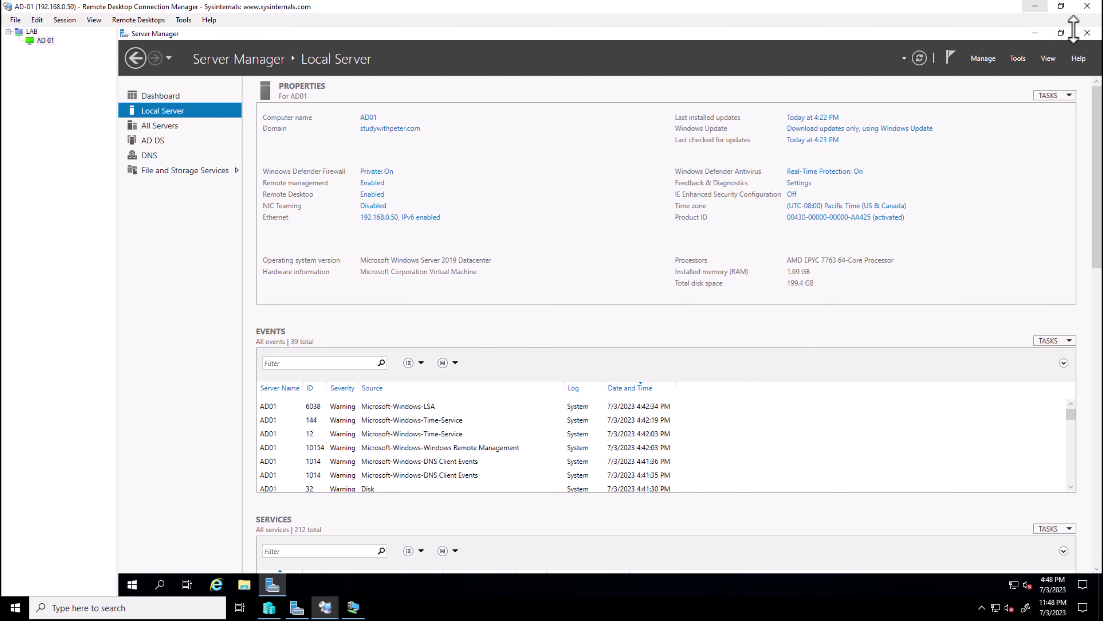
Restore Server Manager to a smaller window and centre it on AD-01's desktop
{"action": "left_click", "coordinate": [1060, 32]}
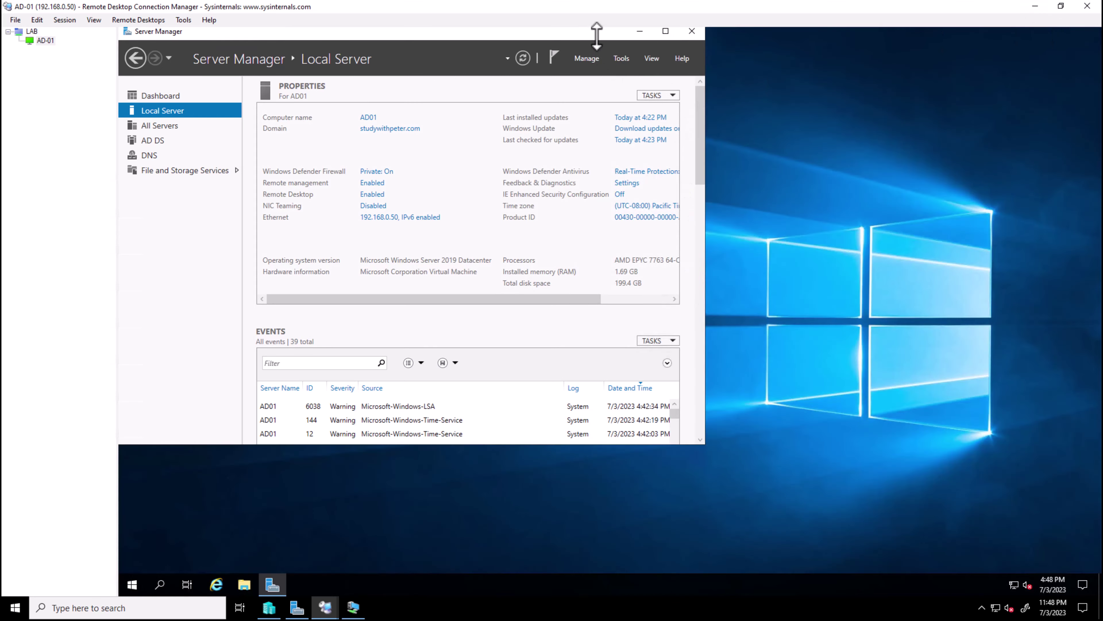
{"action": "left_click_drag", "start_coordinate": [596, 36], "coordinate": [774, 147]}
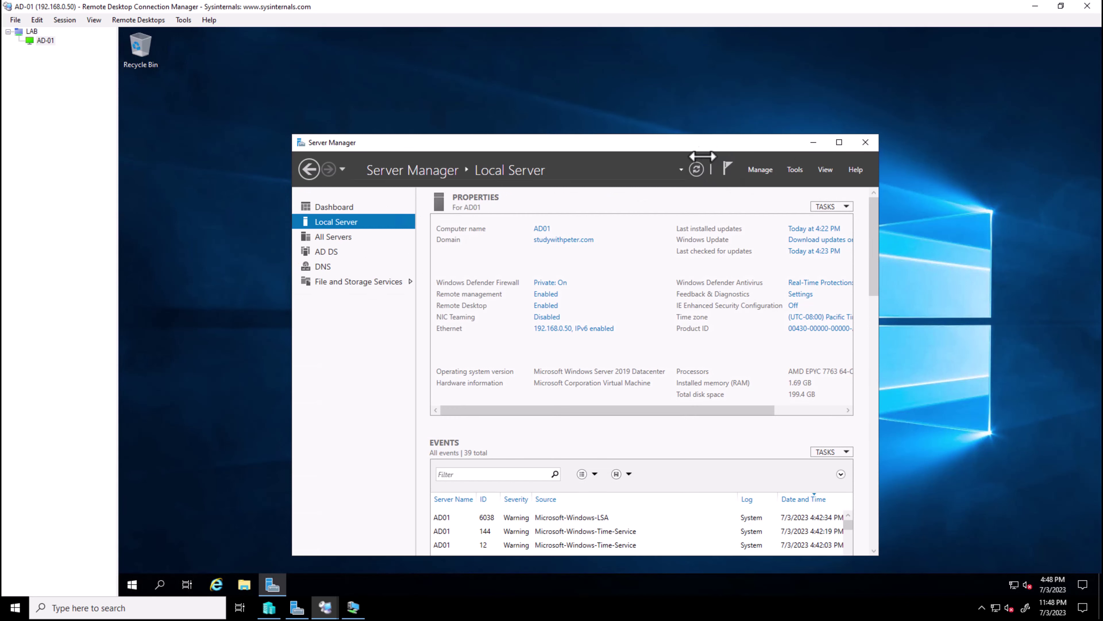
{"action": "left_click_drag", "start_coordinate": [709, 147], "coordinate": [713, 115]}
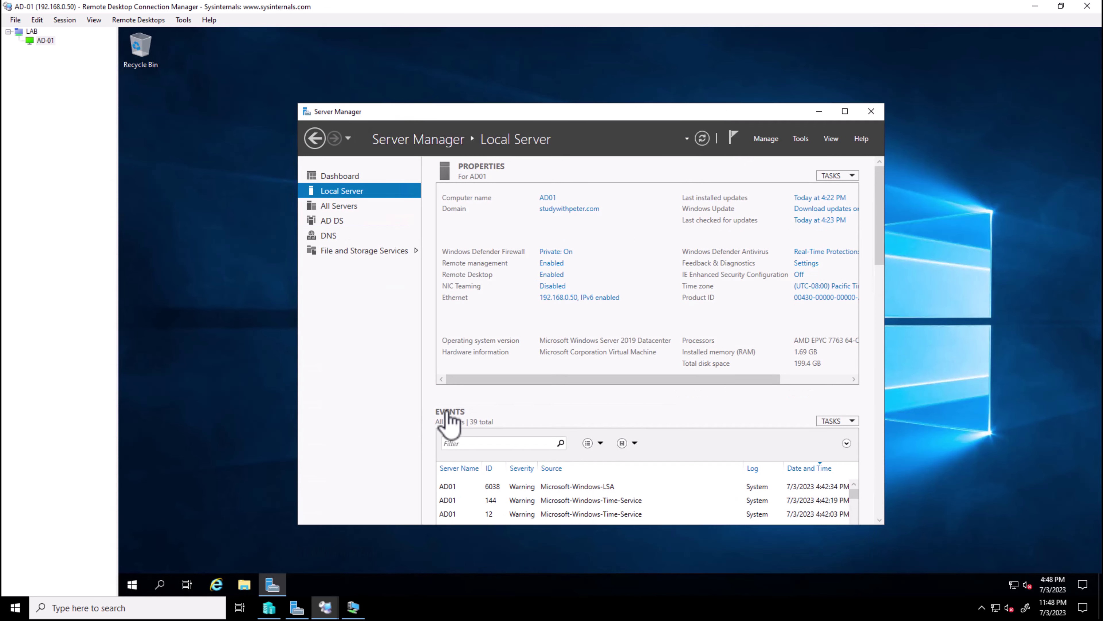